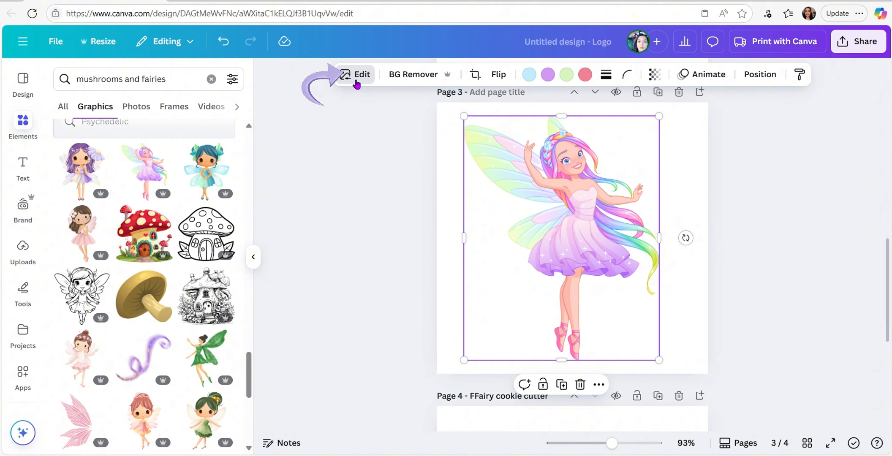
Start Magic Grab on the page 3 fairy image in Brush mode with the brush size set to 18.
click(357, 83)
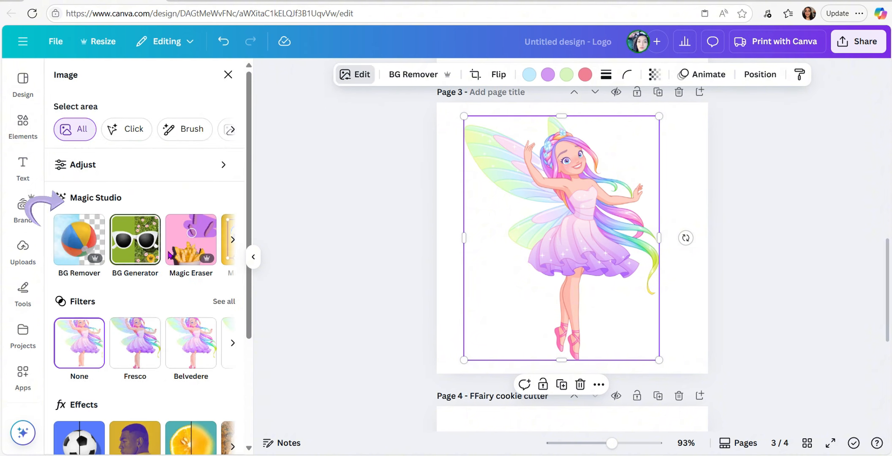
click(233, 244)
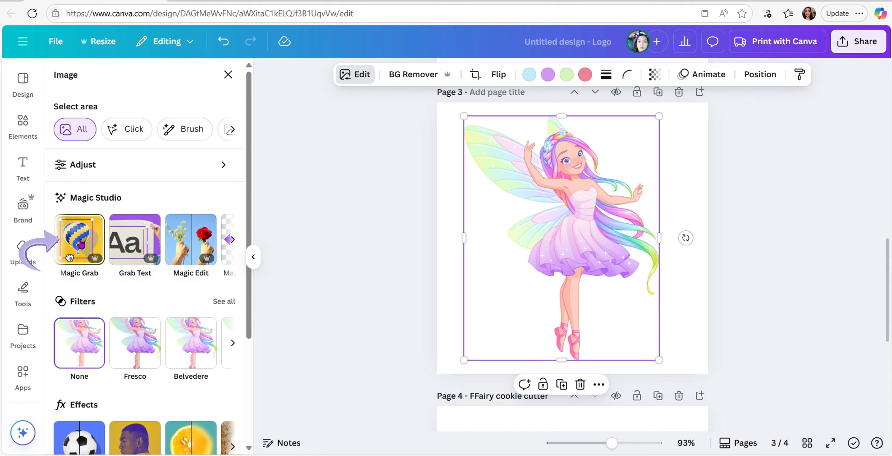
click(79, 240)
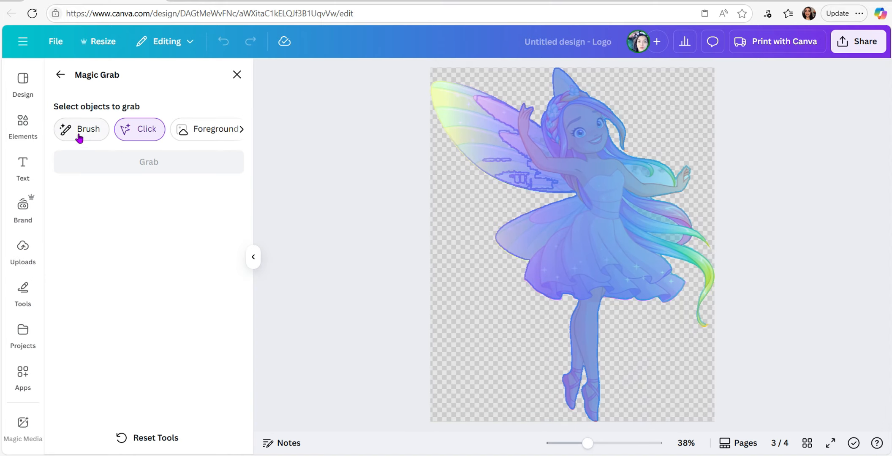
click(64, 131)
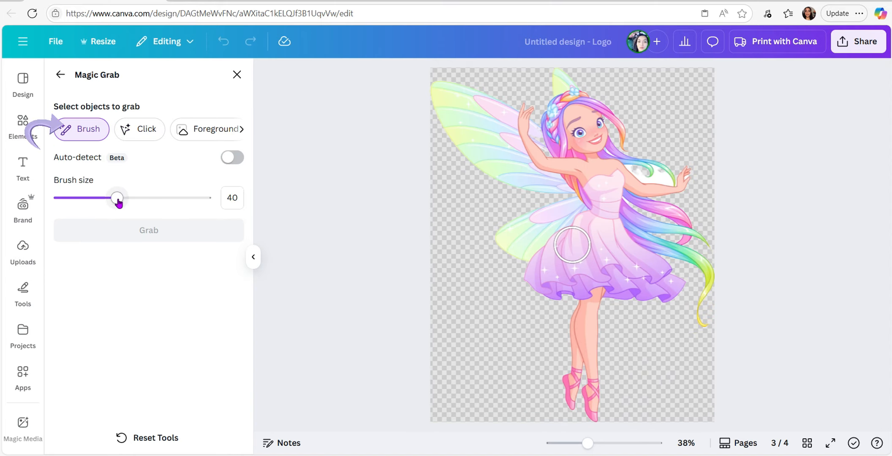
drag(118, 202, 84, 203)
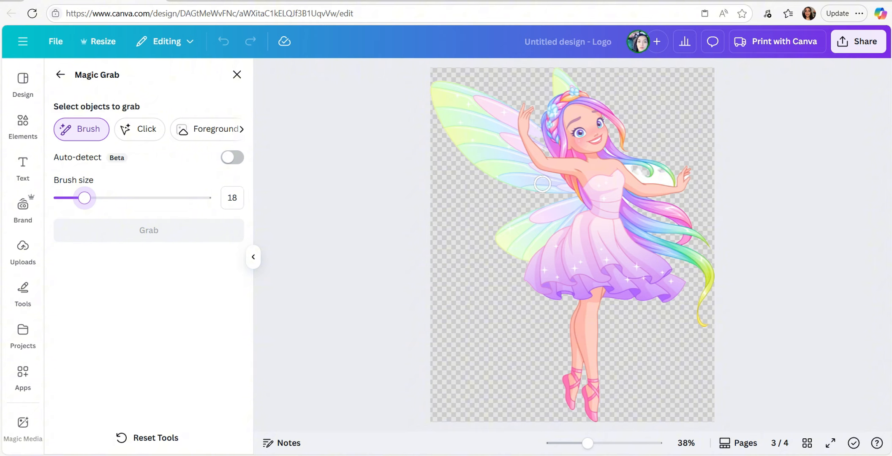
Brush around the fairy's outline and cover her legs, arm and hair for the grab selection.
click(572, 195)
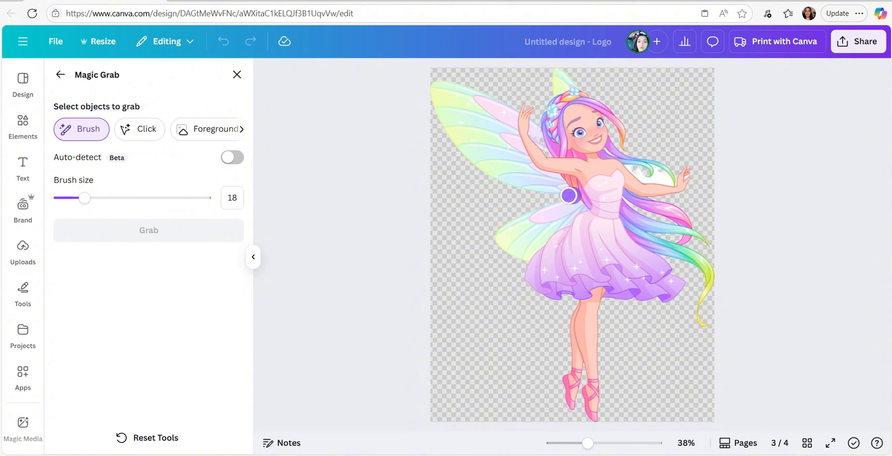
mouse_move(568, 195)
mouse_down()
mouse_move(463, 157)
mouse_move(485, 89)
mouse_move(558, 71)
mouse_move(625, 151)
mouse_move(675, 179)
mouse_move(649, 197)
mouse_move(696, 253)
mouse_move(703, 285)
mouse_move(679, 281)
mouse_move(611, 303)
mouse_move(587, 412)
mouse_move(568, 340)
mouse_move(491, 240)
mouse_move(528, 211)
mouse_move(583, 198)
mouse_up()
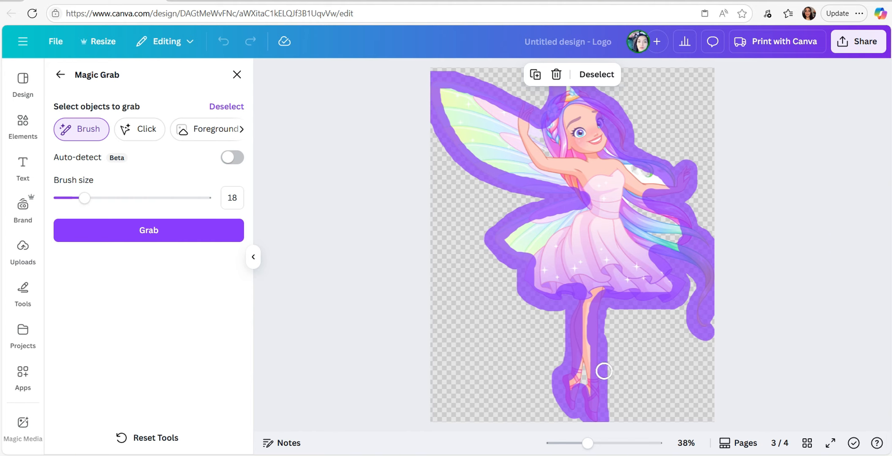
mouse_move(578, 364)
mouse_down()
mouse_move(591, 277)
mouse_move(579, 325)
mouse_move(587, 387)
mouse_up()
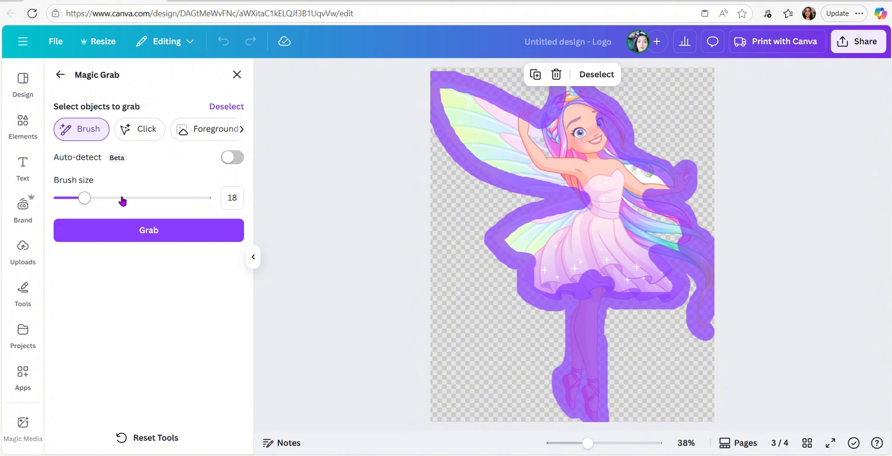
mouse_move(648, 164)
mouse_down()
mouse_move(624, 162)
mouse_move(658, 175)
mouse_move(632, 162)
mouse_move(604, 173)
mouse_up()
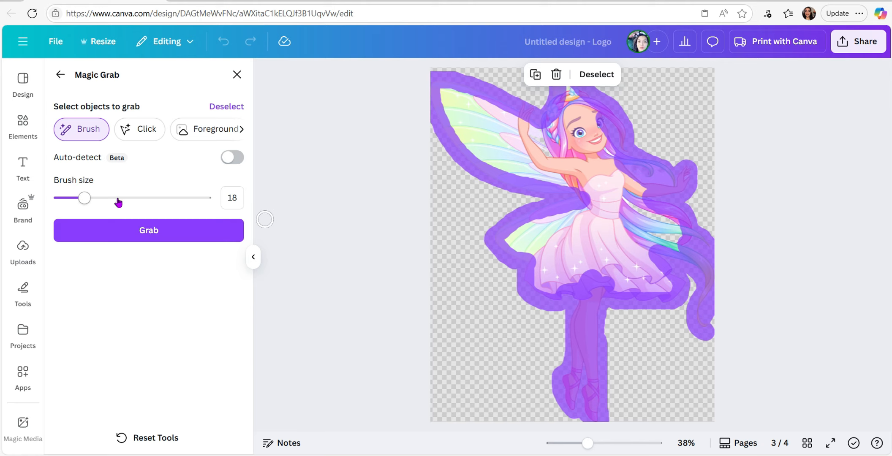
Set the brush size to 44, fill in the rest of the fairy and grab the selection.
drag(84, 198, 122, 197)
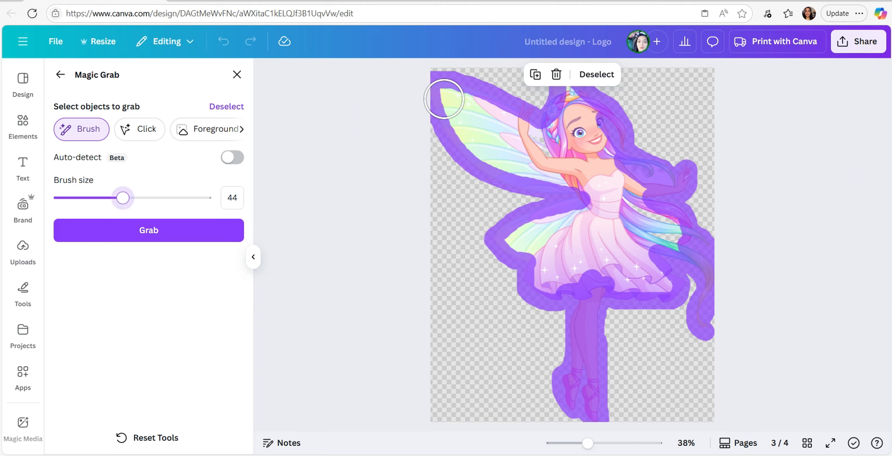
mouse_move(444, 98)
mouse_down()
mouse_move(521, 124)
mouse_move(569, 155)
mouse_move(474, 141)
mouse_move(603, 198)
mouse_move(553, 231)
mouse_move(522, 237)
mouse_move(547, 283)
mouse_move(572, 248)
mouse_move(610, 259)
mouse_move(639, 287)
mouse_move(661, 281)
mouse_move(624, 212)
mouse_move(666, 233)
mouse_move(570, 103)
mouse_move(598, 122)
mouse_up()
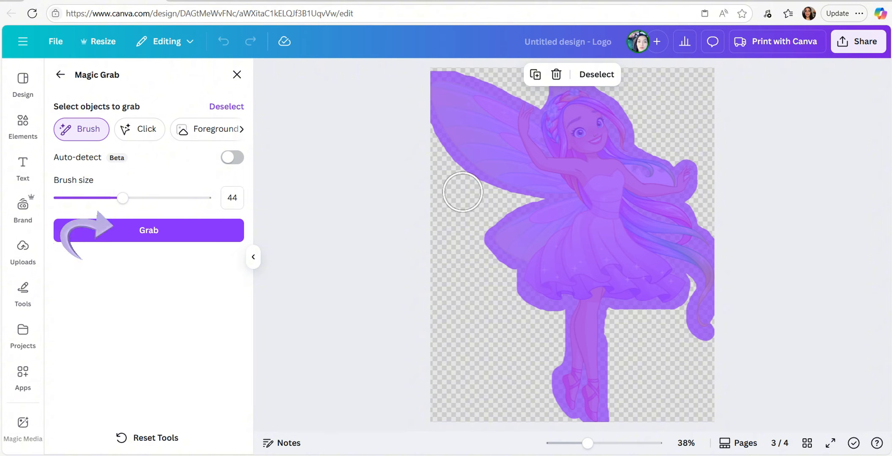
click(127, 235)
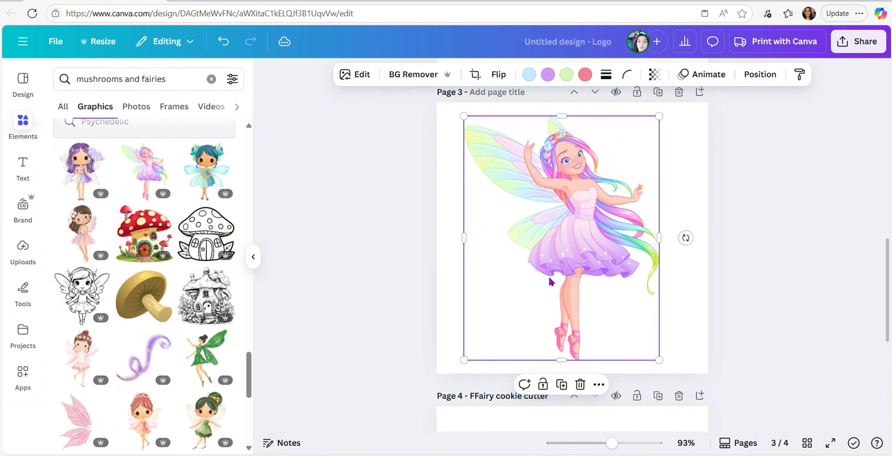
Move the grabbed fairy aside to the right and apply the Outline shadow effect to the silhouette image left behind on page 3.
drag(578, 253, 700, 253)
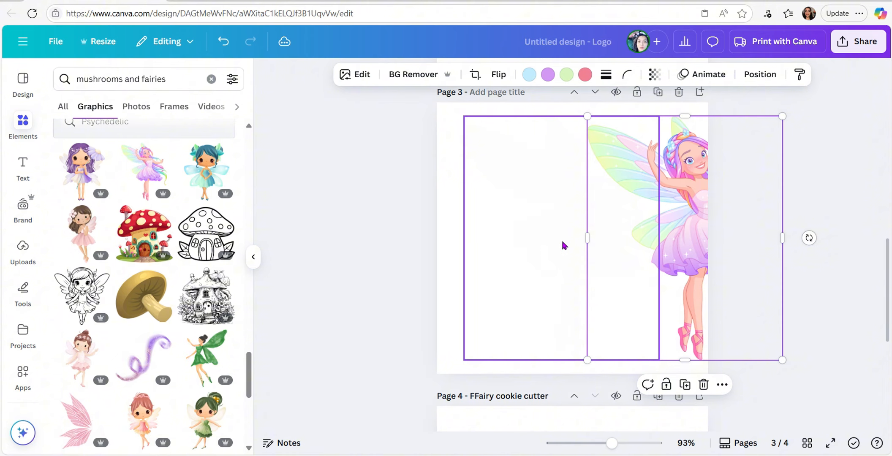
click(537, 243)
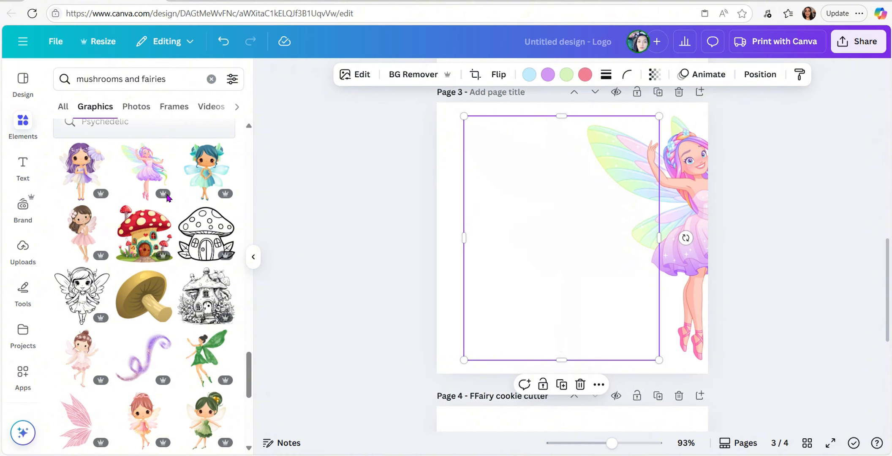
click(354, 76)
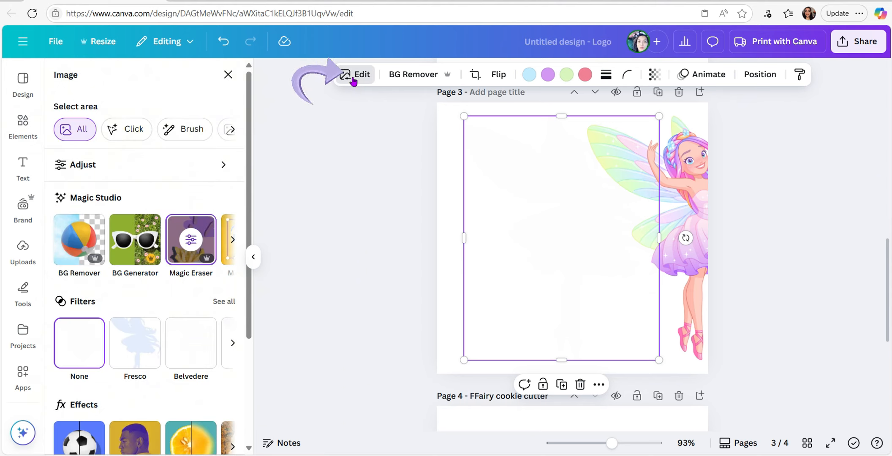
scroll(124, 255, down, 3)
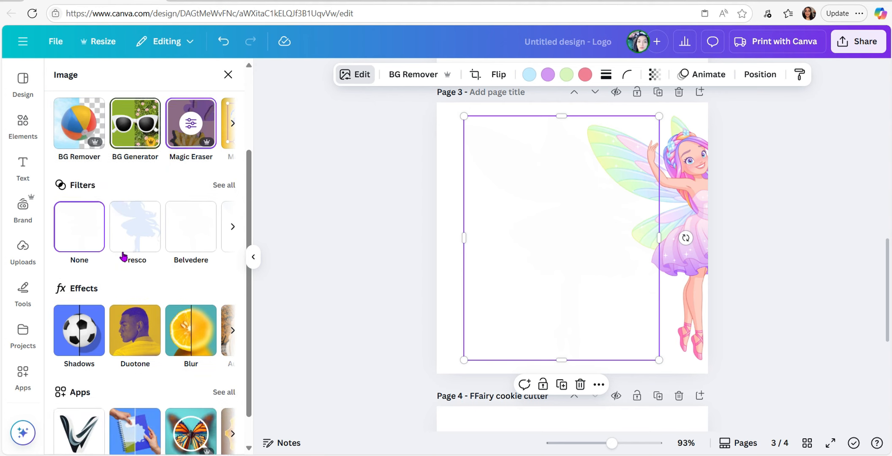
scroll(123, 255, down, 1)
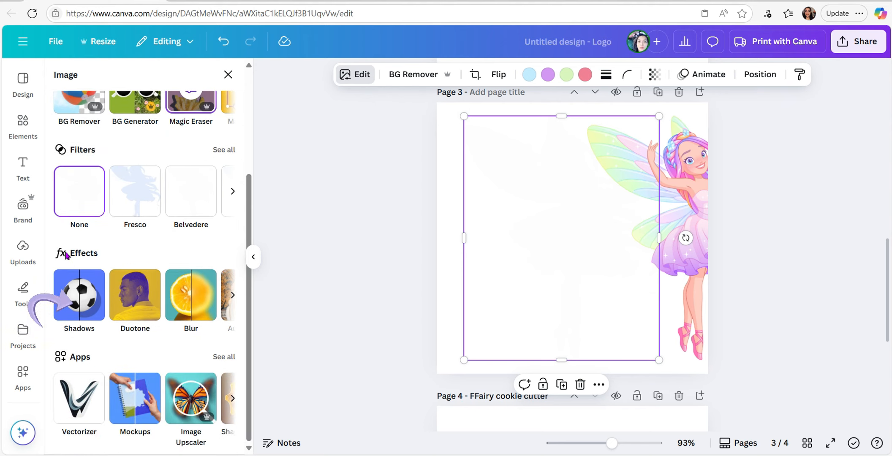
click(76, 308)
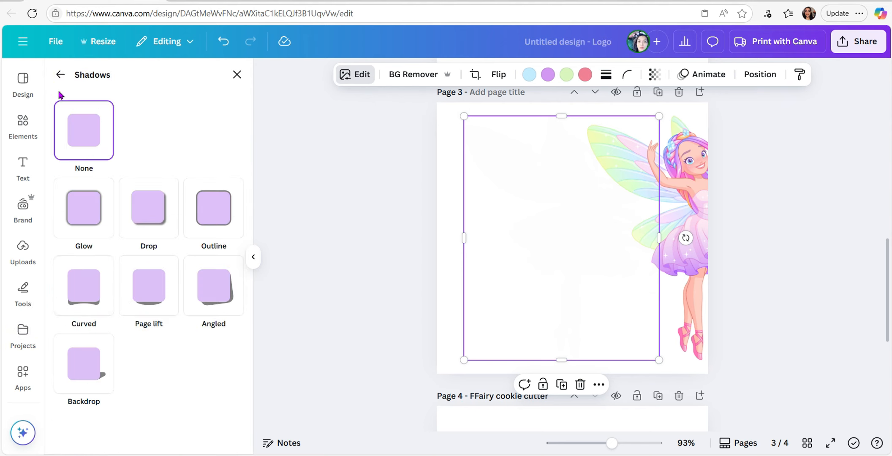
click(213, 224)
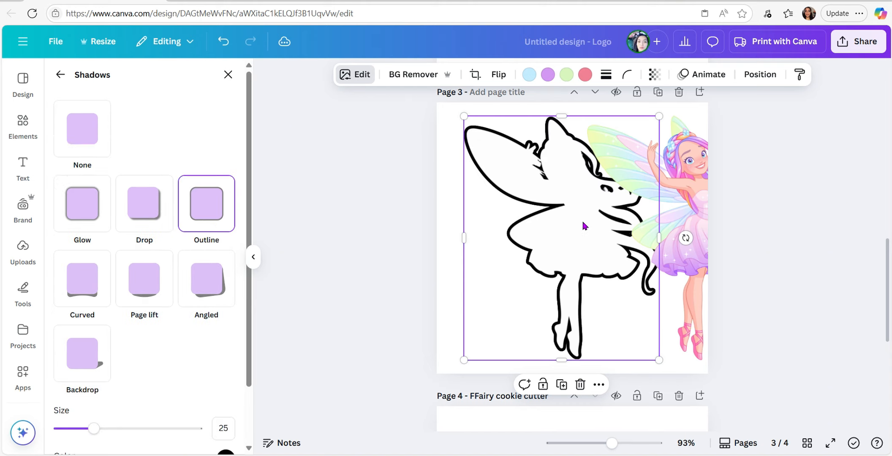
Copy the coloured fairy and delete it from page 3, leaving only the outlined silhouette.
click(684, 215)
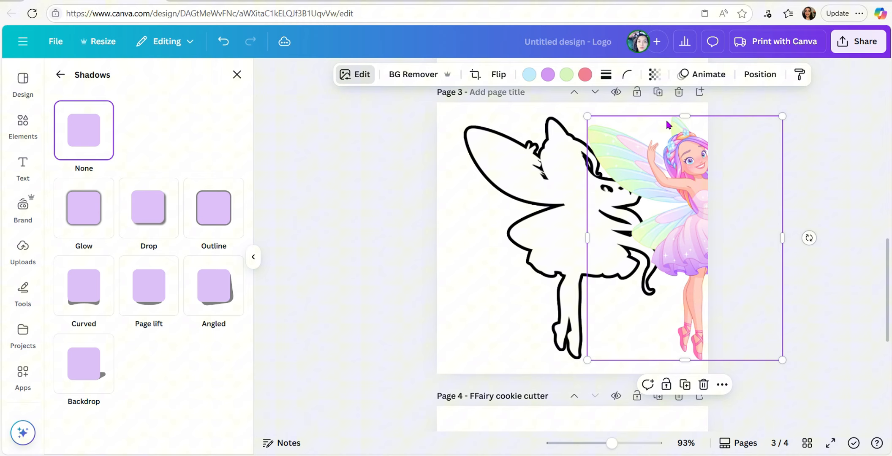
click(551, 216)
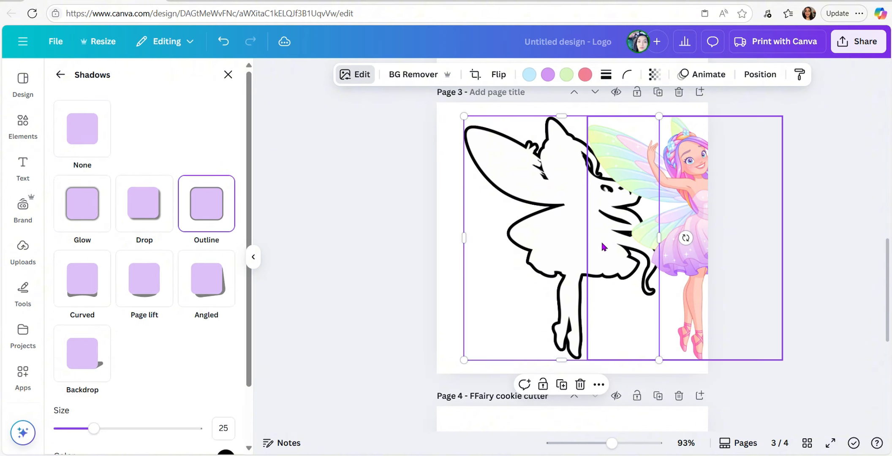
click(693, 217)
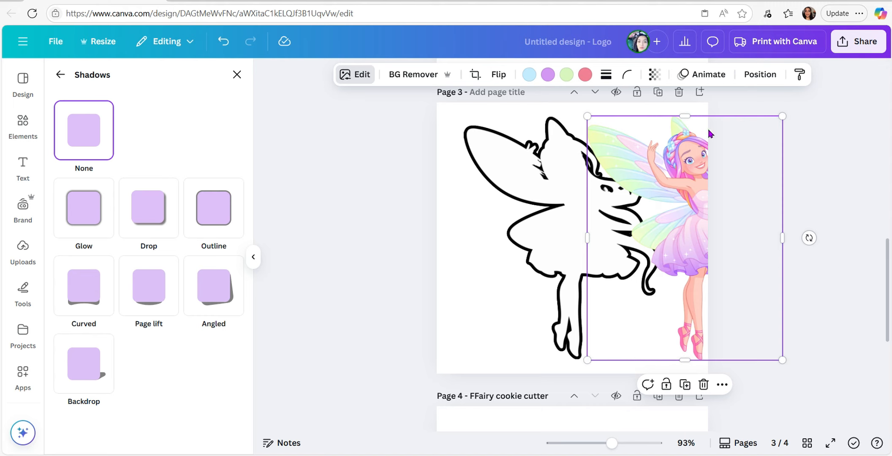
click(722, 385)
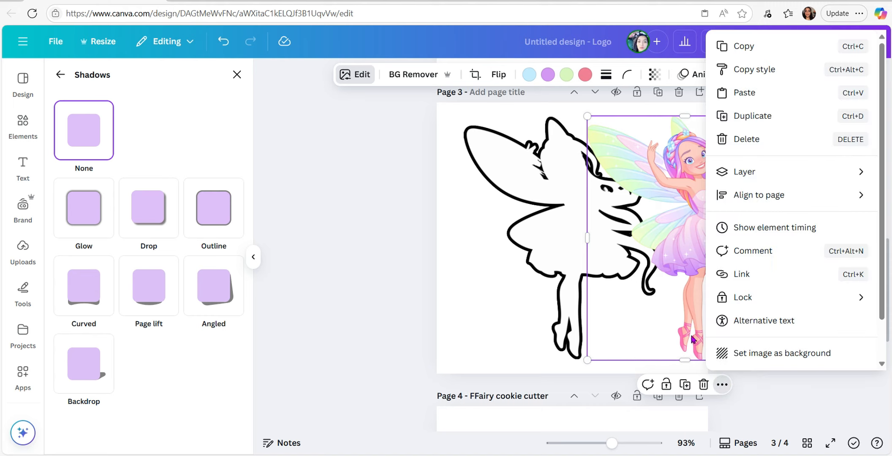
click(744, 46)
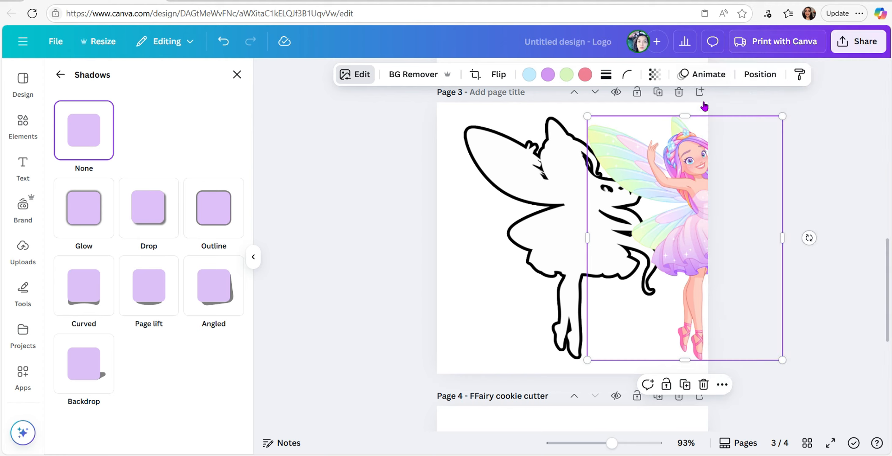
click(704, 384)
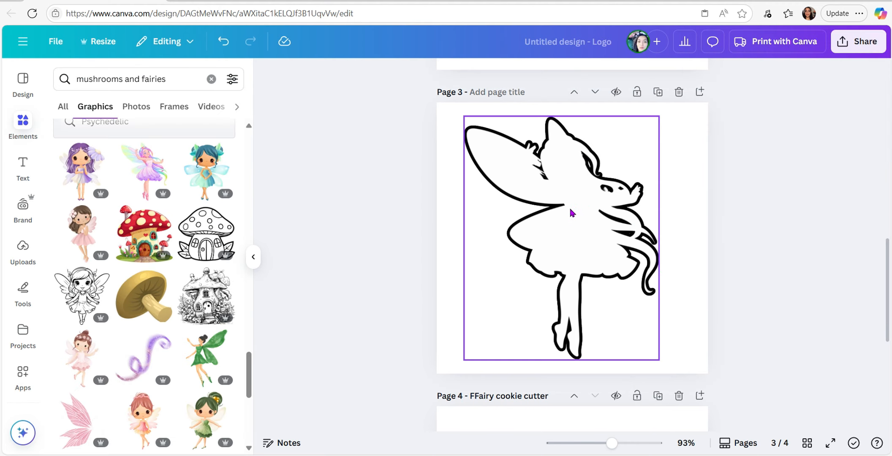
Add a new page at the end of the design, after the fairy cookie cutter page, for the copied fairy.
scroll(573, 220, up, 8)
scroll(574, 245, down, 5)
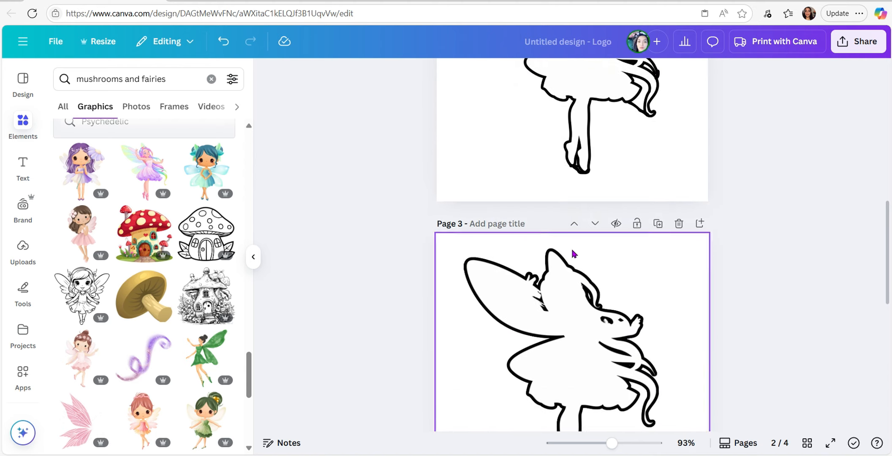
scroll(572, 350, up, 3)
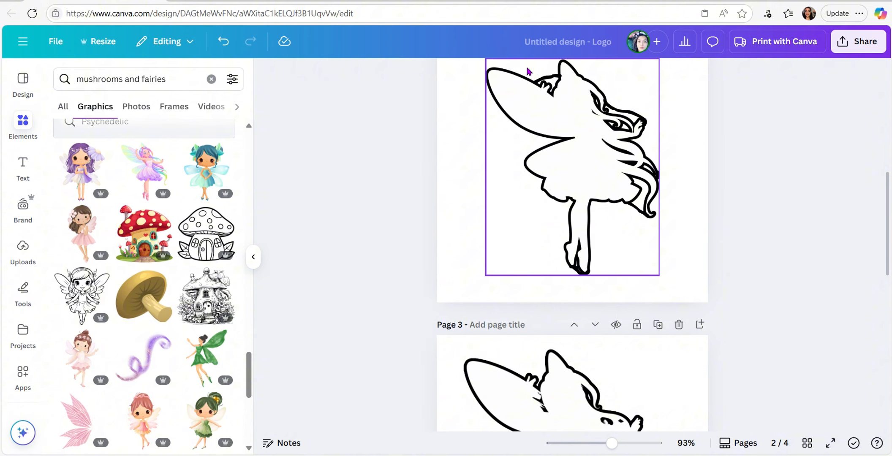
scroll(589, 193, up, 6)
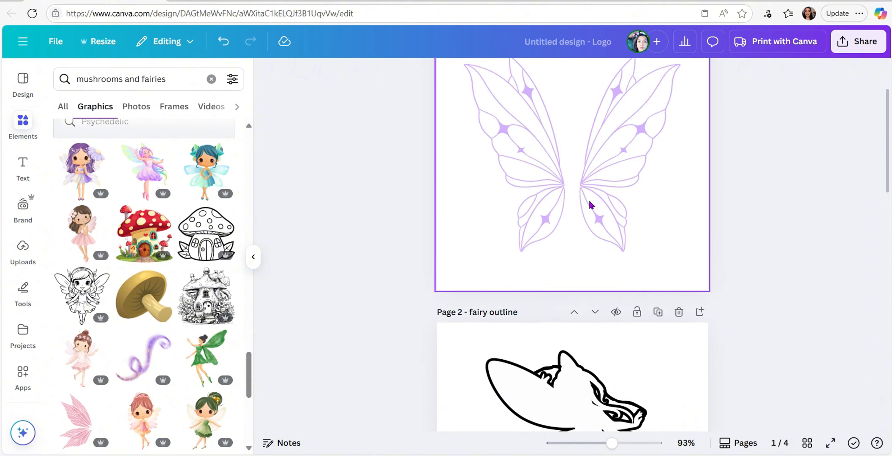
scroll(590, 204, down, 10)
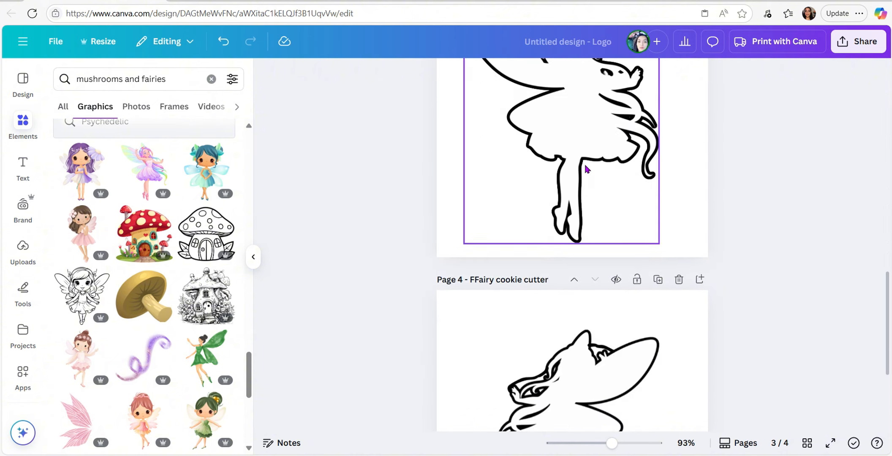
scroll(586, 169, down, 4)
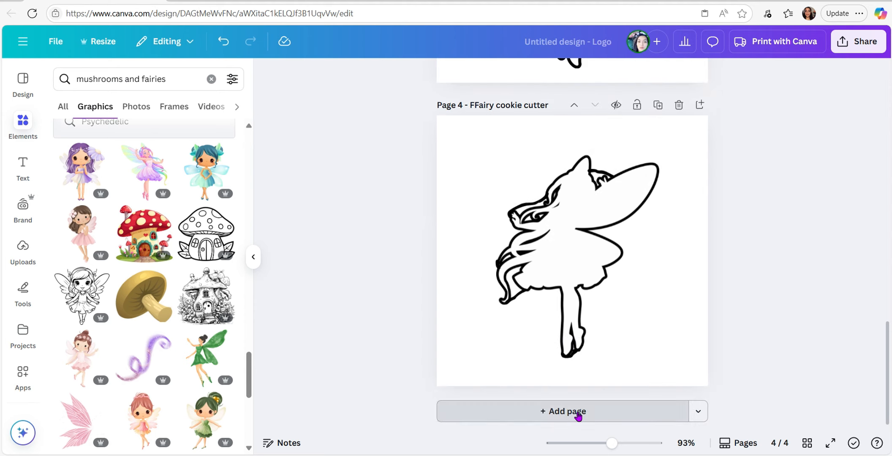
click(577, 413)
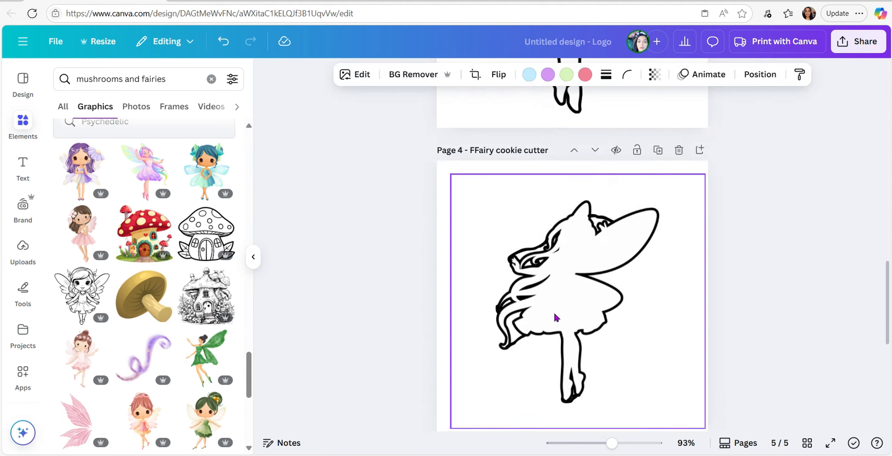
Choose the black drawing pen for the fairy silhouette on page 3 and set its weight to 8.
scroll(555, 314, up, 6)
scroll(555, 313, down, 1)
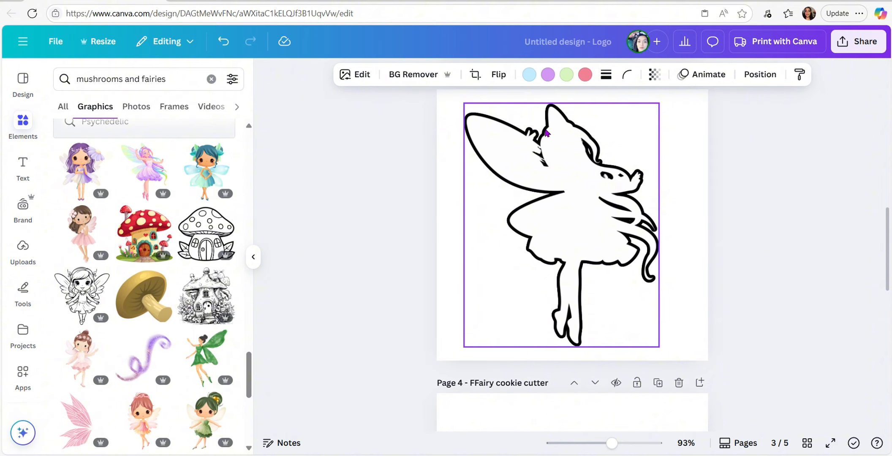
click(23, 296)
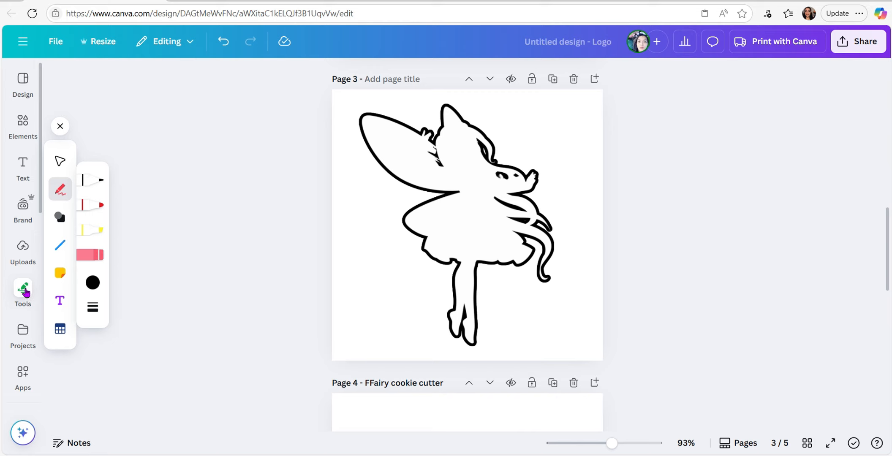
click(61, 190)
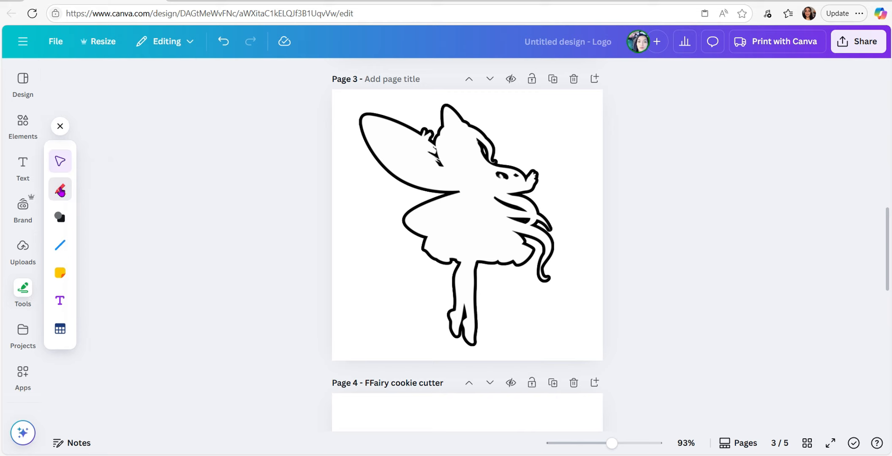
click(60, 190)
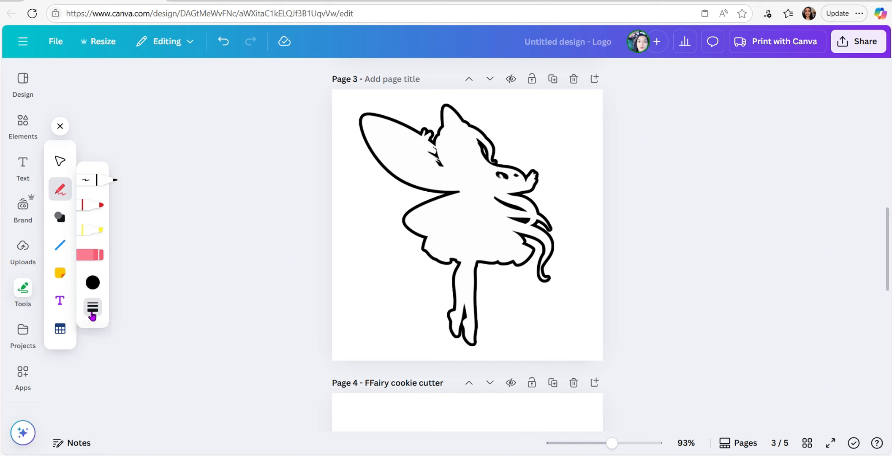
click(93, 307)
drag(140, 324, 143, 323)
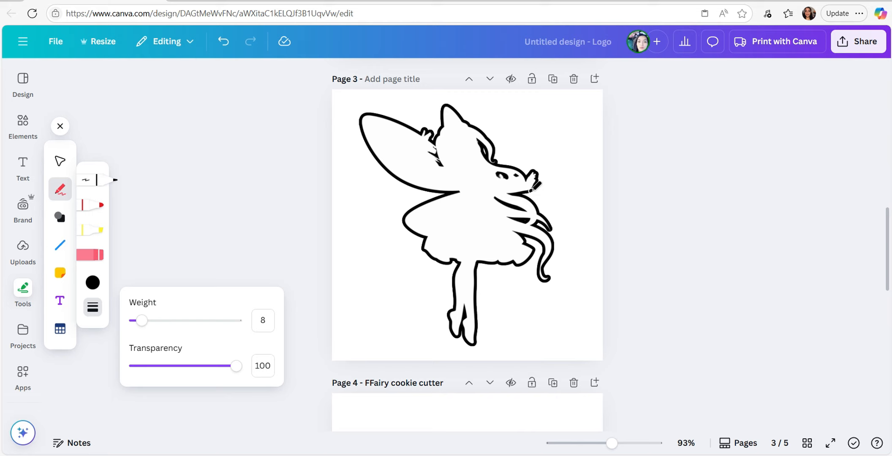
Draw black strokes on page 3 bridging the gap between wing and head and the gap along the fairy's upper hair.
click(414, 129)
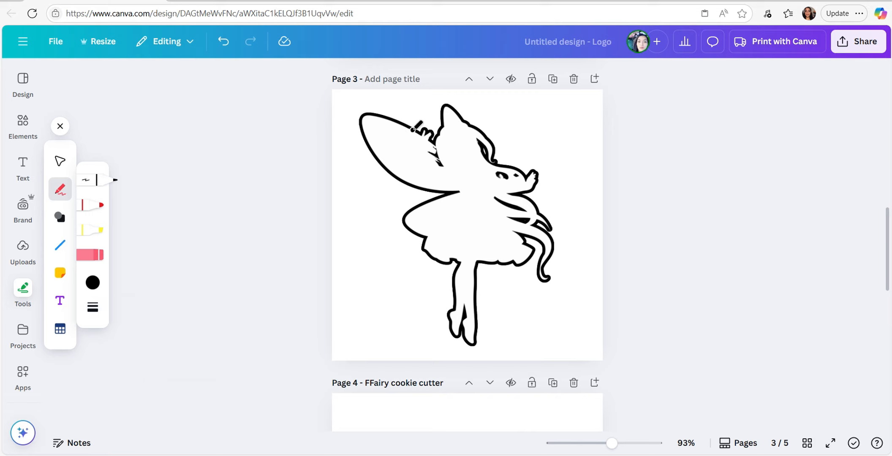
click(225, 43)
drag(421, 127, 444, 122)
drag(492, 146, 506, 164)
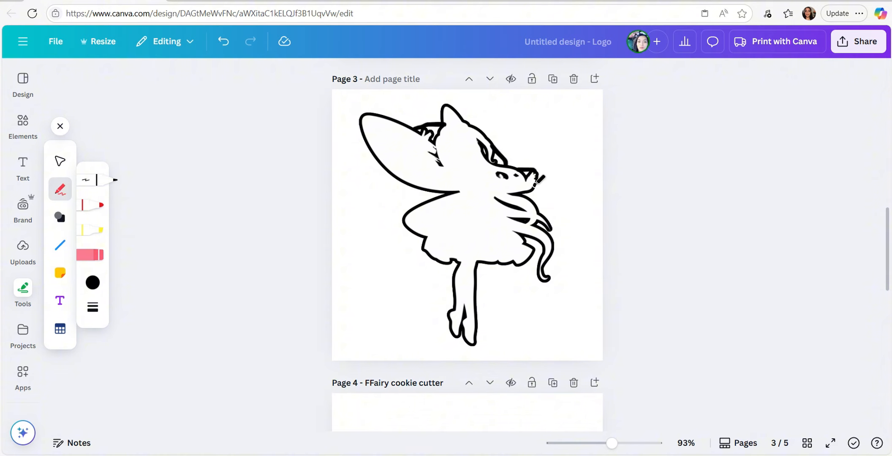
Draw black strokes from the outstretched hand down the hair curls and across the feet, undoing a misplaced stroke, to close the outer outline.
drag(535, 191, 546, 219)
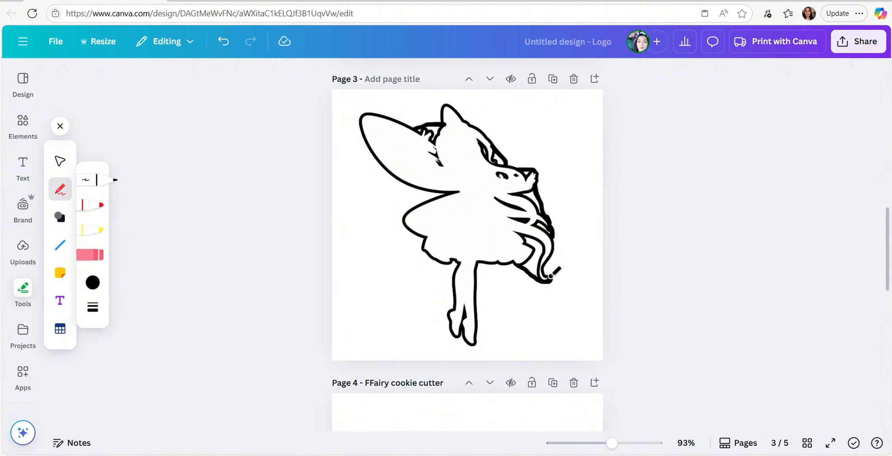
drag(550, 277, 548, 259)
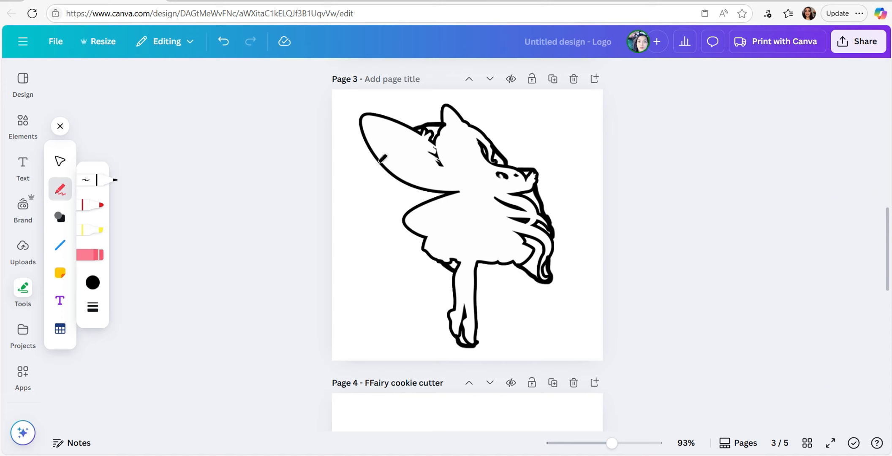
key(ctrl+z)
drag(461, 341, 476, 343)
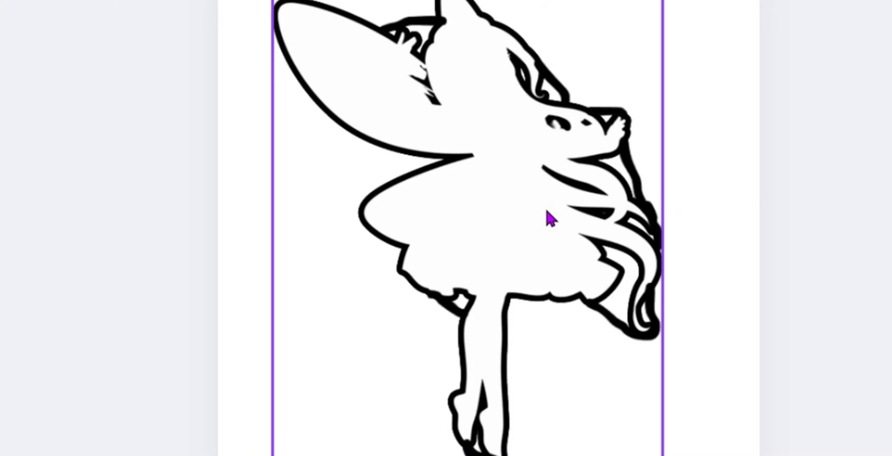
Title page 3, which holds the edited silhouette, "Fairy outline".
scroll(534, 217, up, 5)
scroll(559, 230, down, 15)
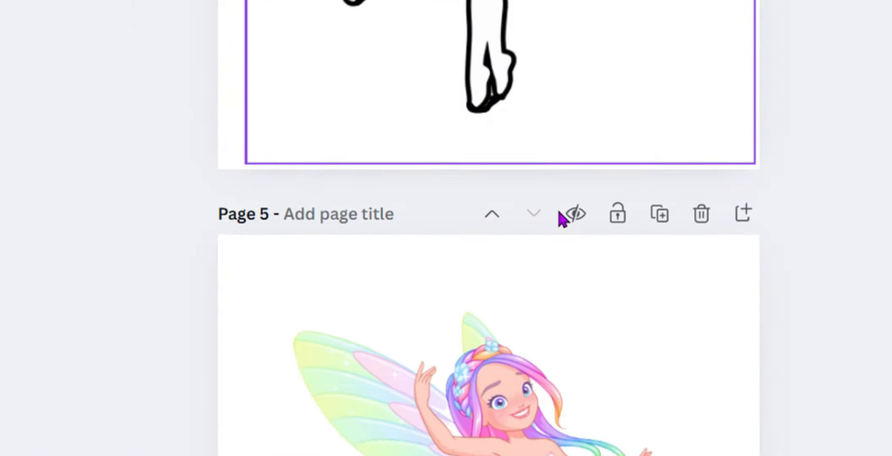
drag(534, 313, 514, 308)
scroll(509, 296, up, 2)
scroll(506, 290, up, 15)
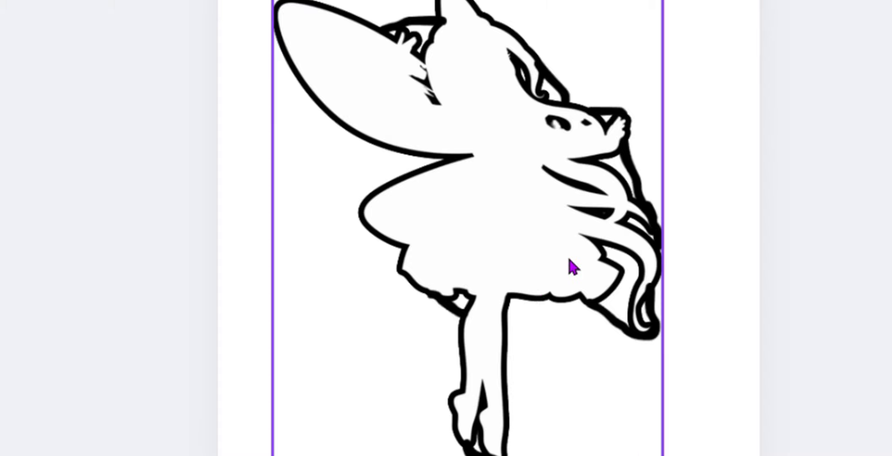
scroll(727, 153, up, 3)
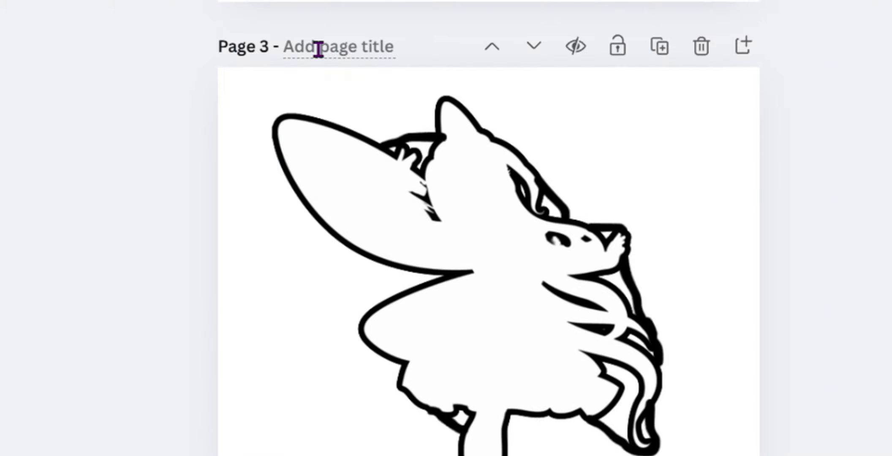
click(319, 49)
text(Fairy outline)
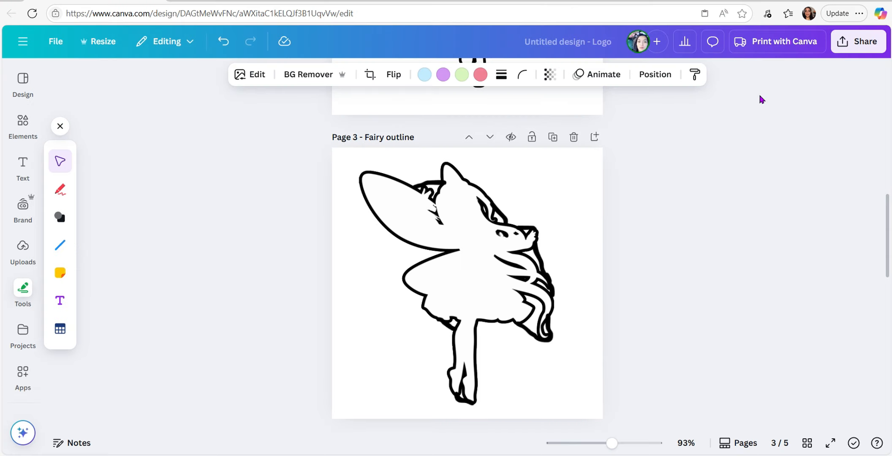
Download only the current page, page 3, as a PNG.
click(859, 42)
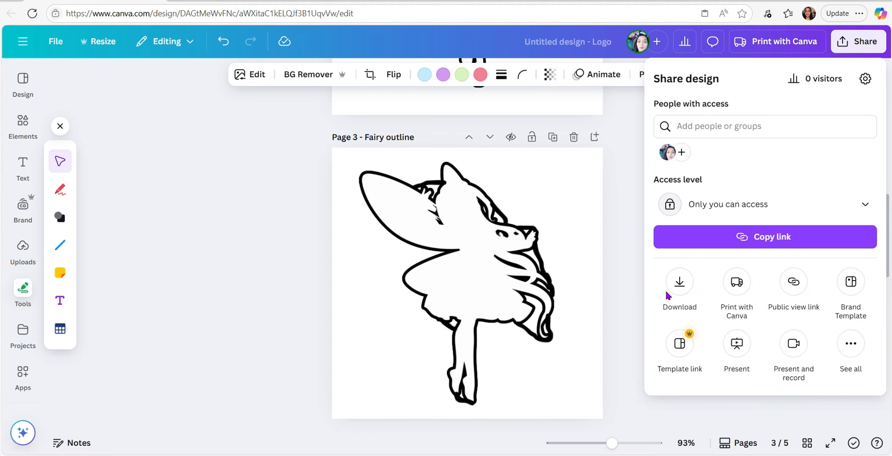
click(678, 285)
click(676, 284)
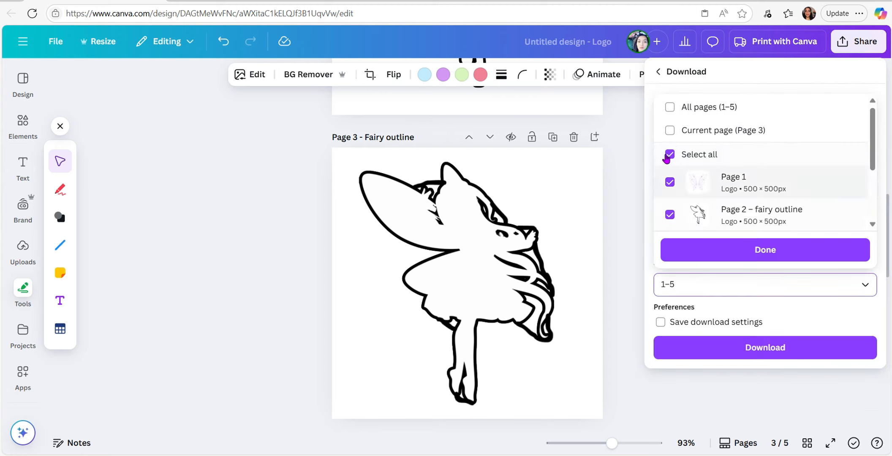
click(670, 130)
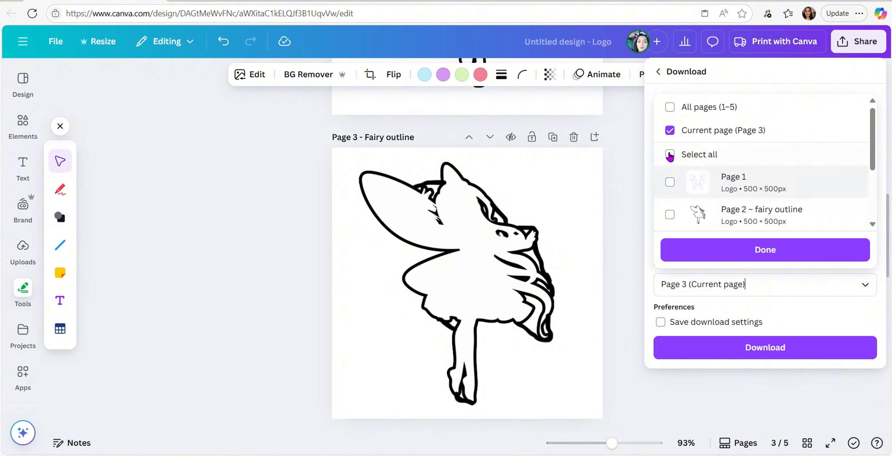
click(754, 256)
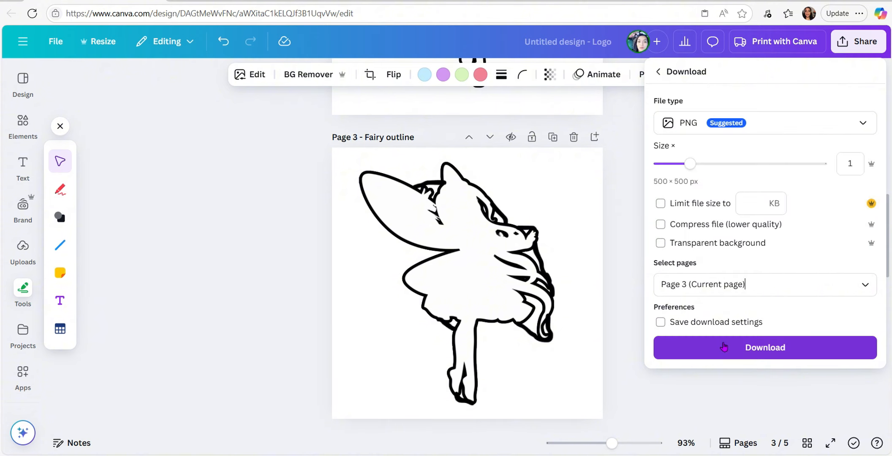
click(726, 352)
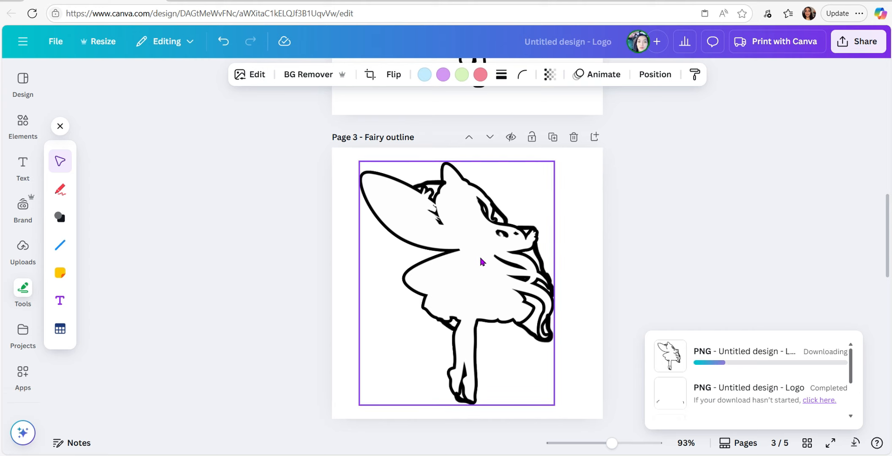
Open Convertio in a new browser tab and add the downloaded Fairy outline (1).png as the file to convert.
click(179, 1)
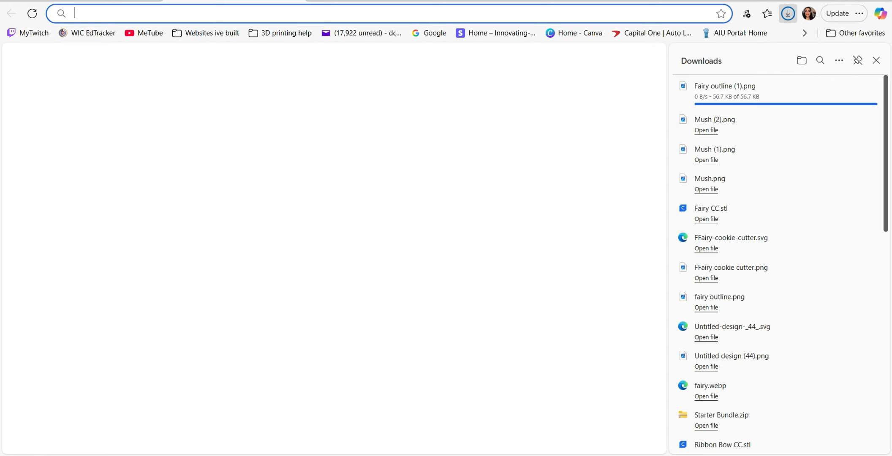
click(293, 33)
click(313, 122)
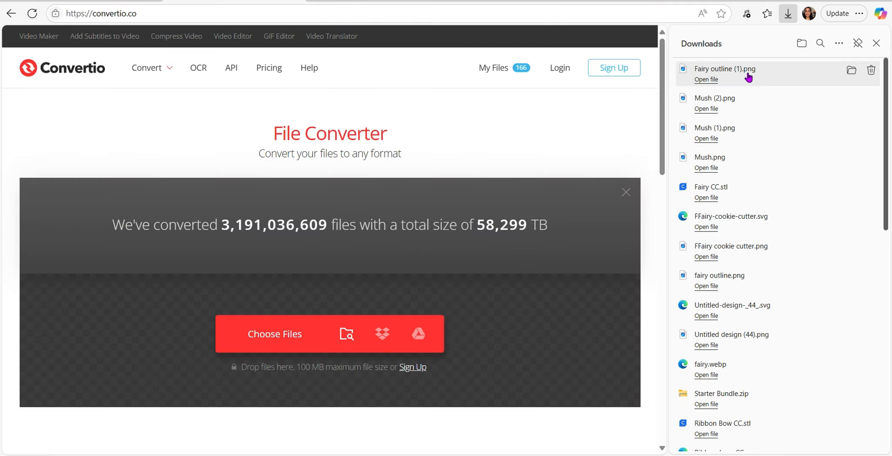
drag(749, 77, 316, 287)
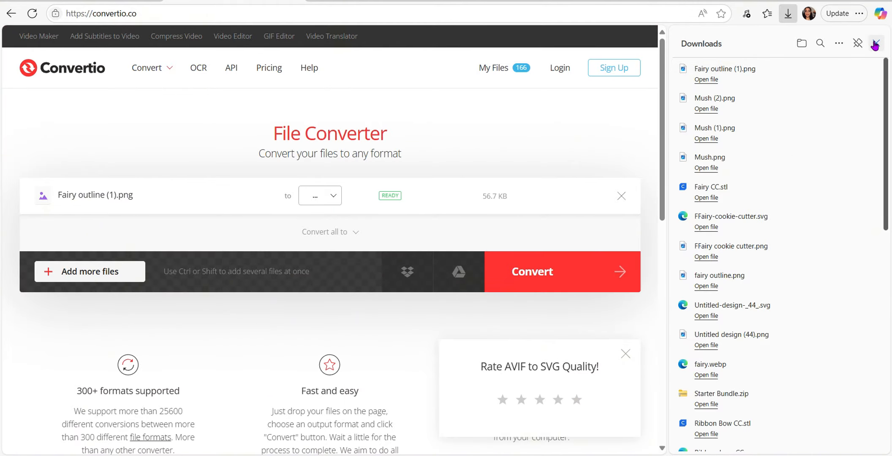
click(858, 43)
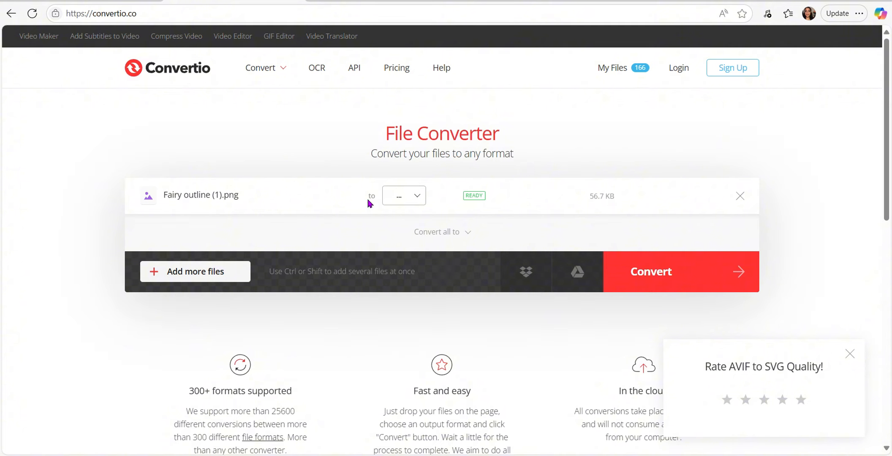
Convert Fairy outline (1).png to SVG and download the converted file.
click(405, 196)
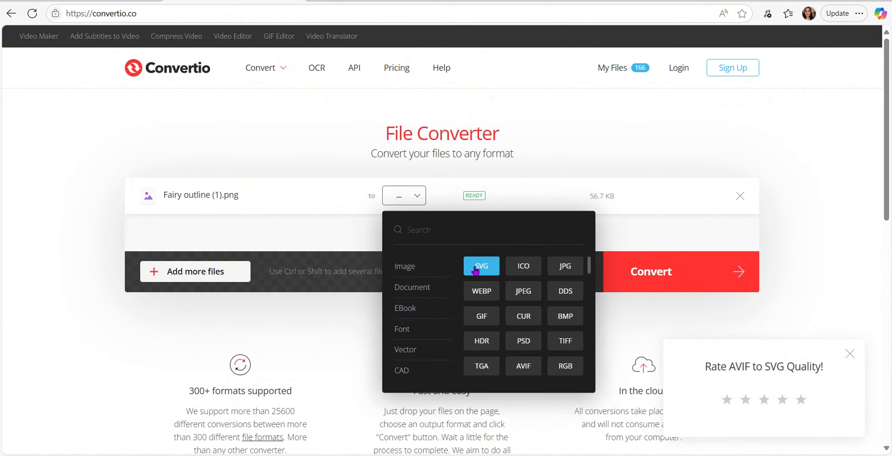
click(477, 267)
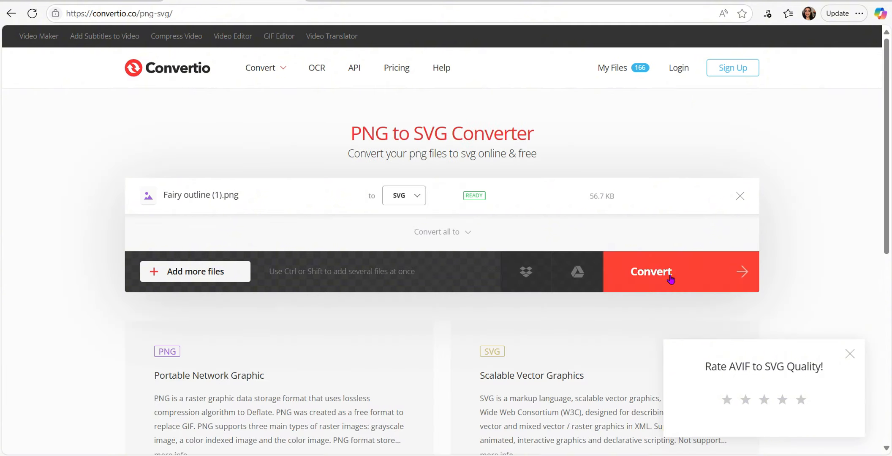
click(671, 280)
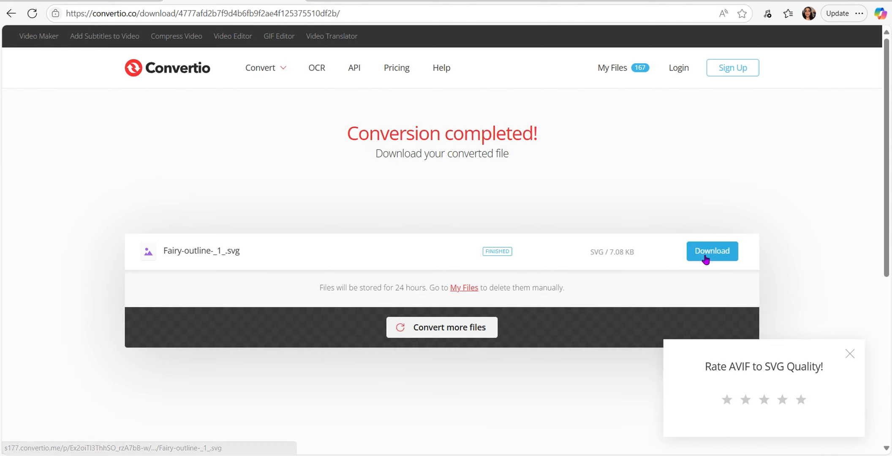
click(707, 253)
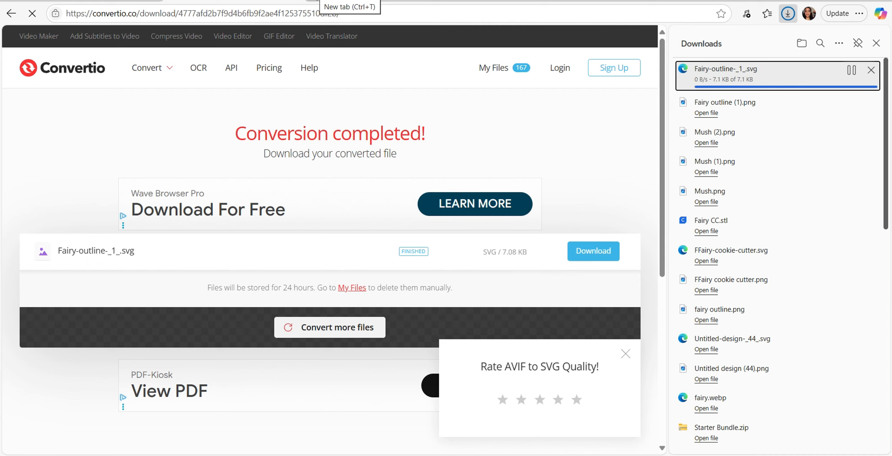
Open the Tinkercad dashboard in a new browser tab and create a new 3D design.
click(315, 2)
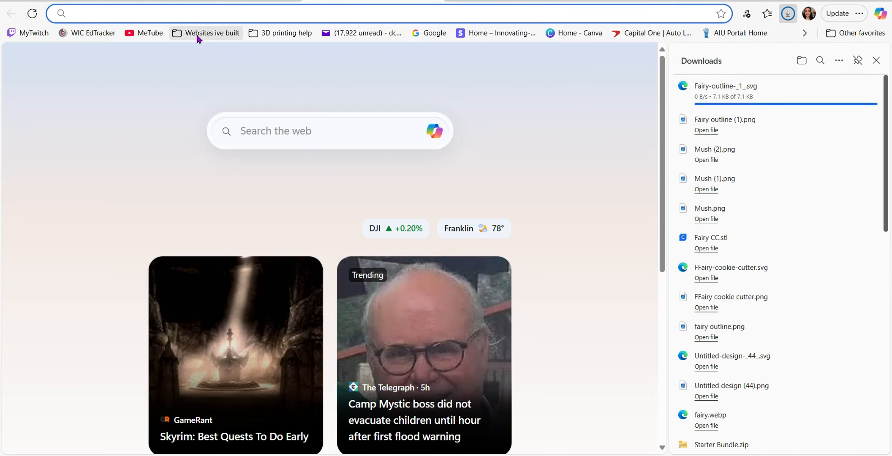
click(280, 33)
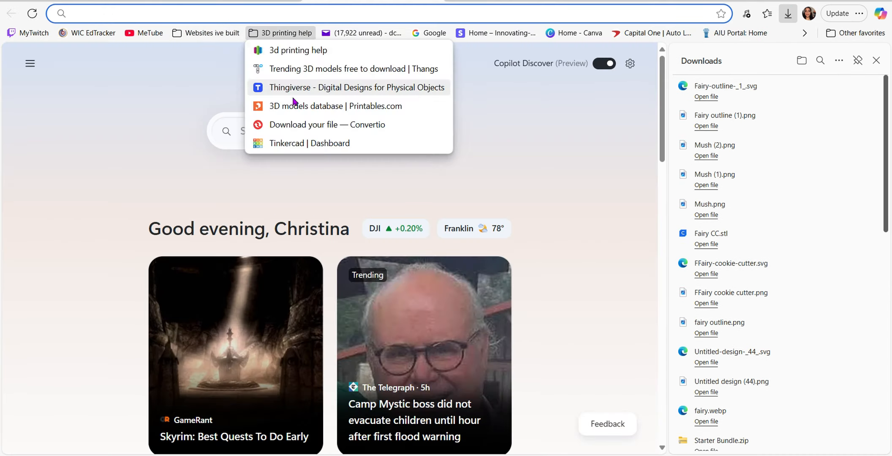
click(288, 143)
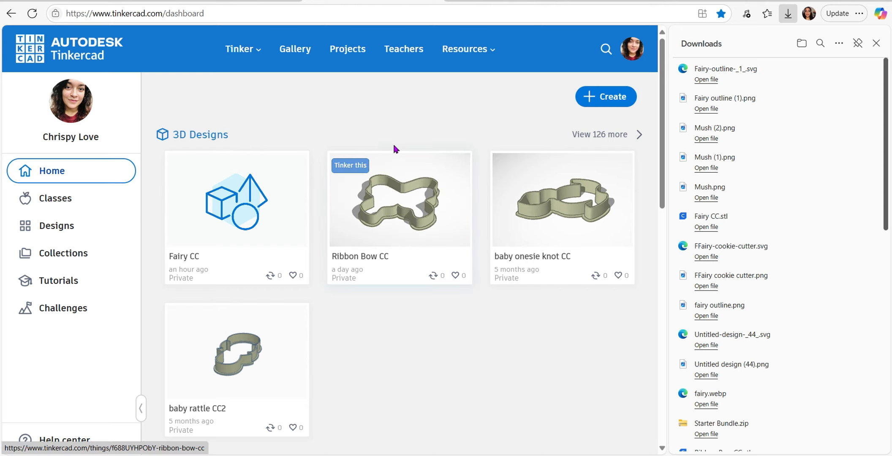
click(612, 100)
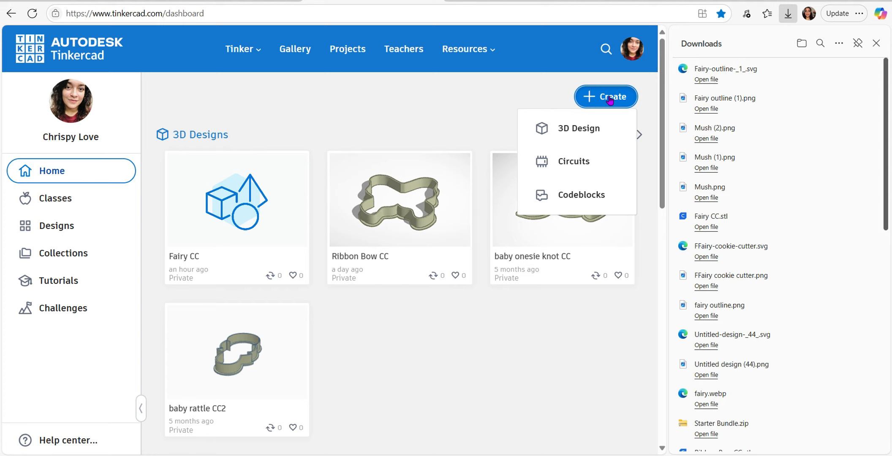
click(564, 130)
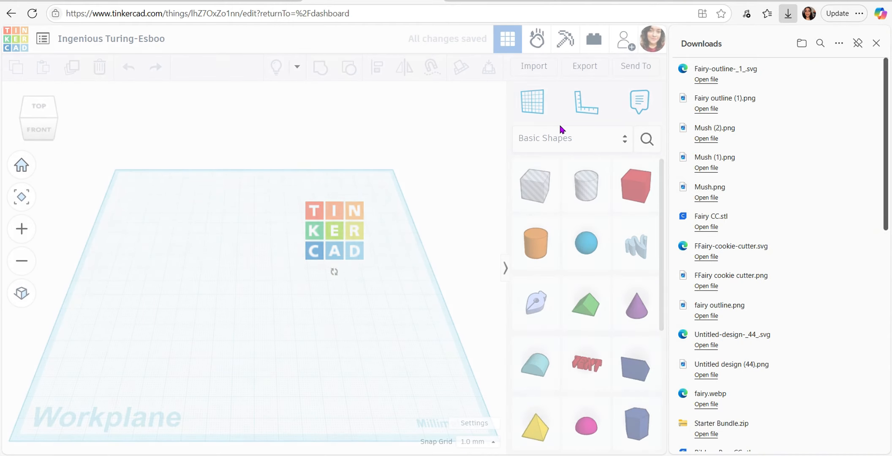
Import Fairy-outline-_1_.svg from the downloads as a 3D shape with its length set to 100.
click(527, 68)
drag(726, 76, 327, 214)
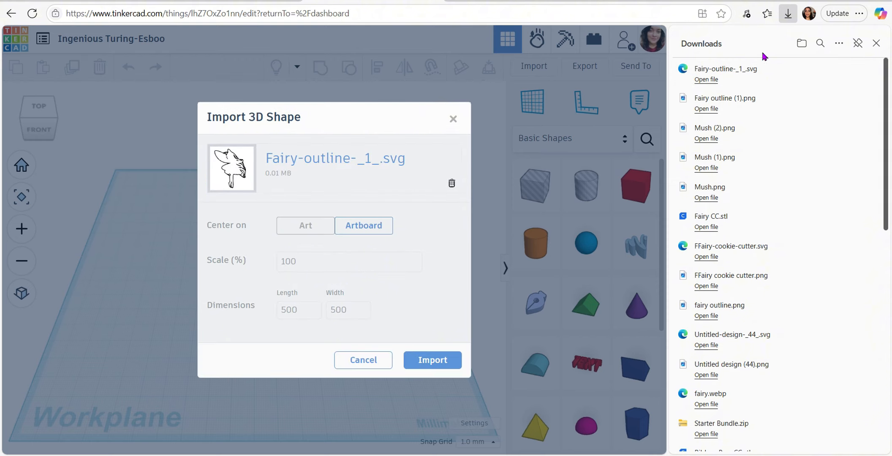
click(876, 43)
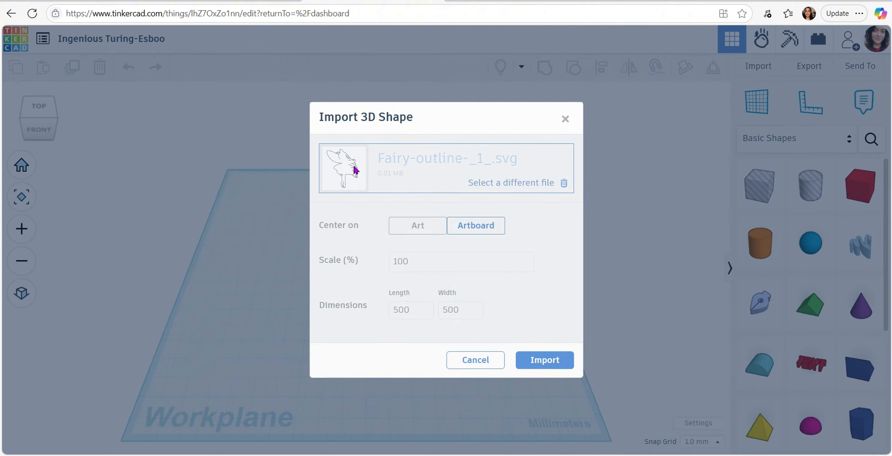
drag(418, 310, 395, 310)
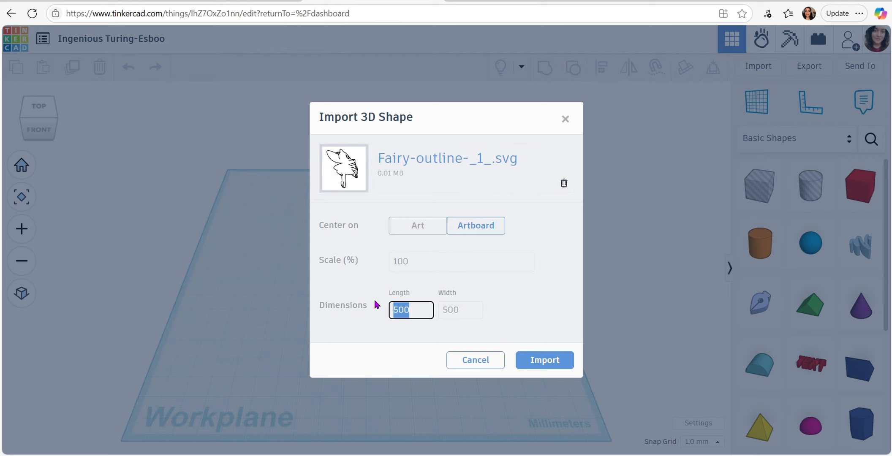
text(100)
click(550, 361)
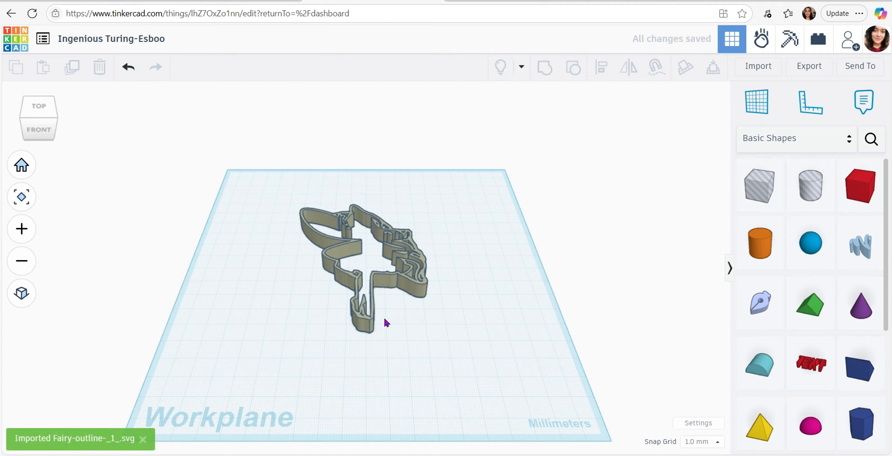
Set the fill mode of the imported fairy shape to Silhouette.
click(368, 327)
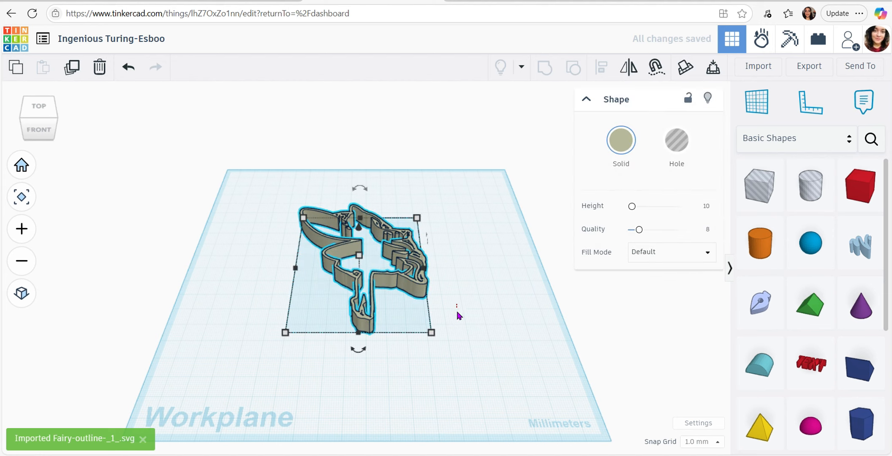
click(451, 327)
right_drag(399, 313, 376, 340)
click(370, 341)
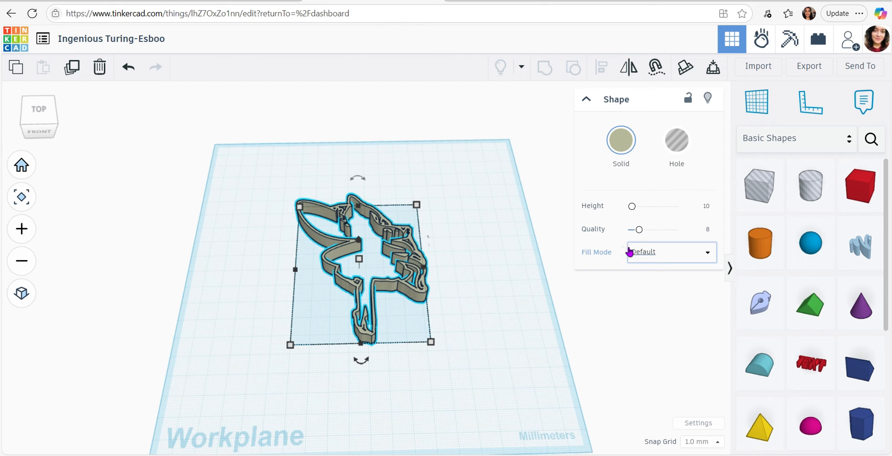
click(669, 253)
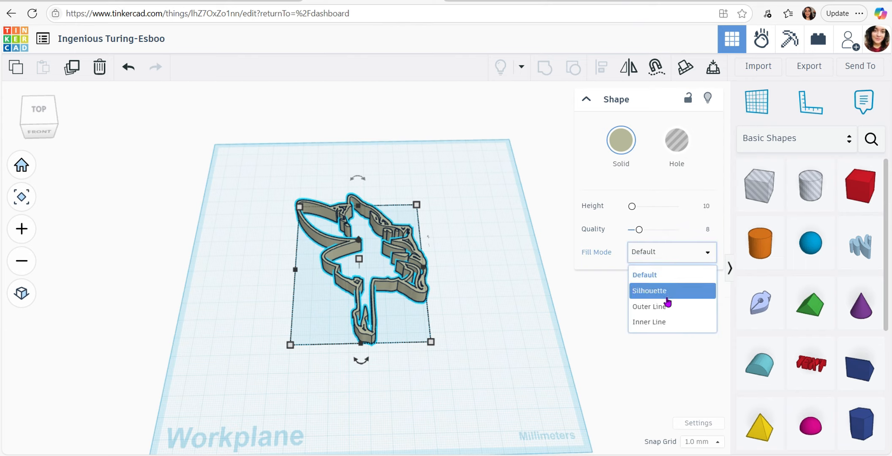
click(667, 292)
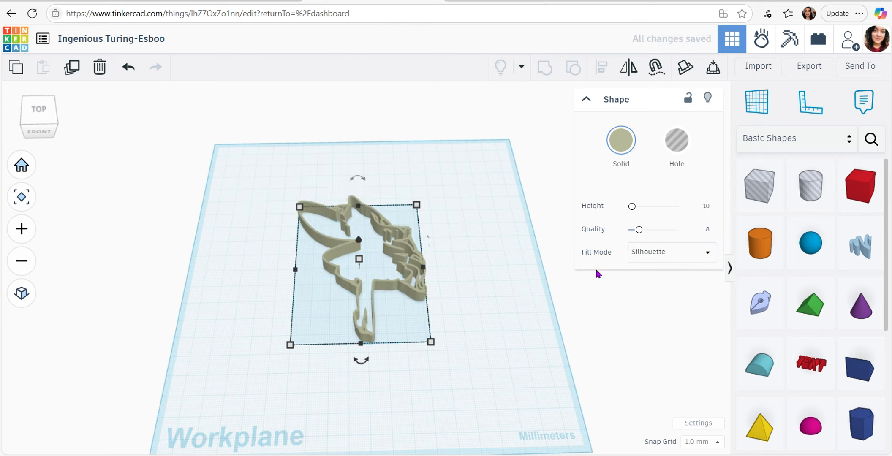
Rename the design as Fairy CC.
click(100, 38)
text(Fairy)
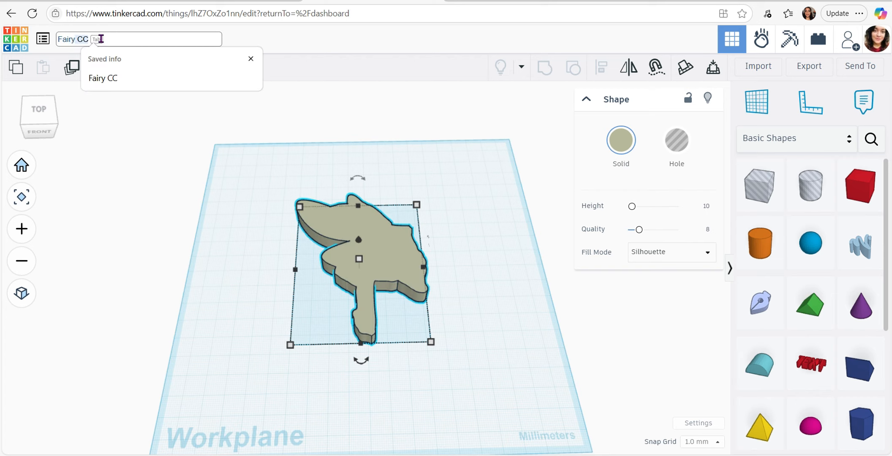
key(Return)
click(102, 42)
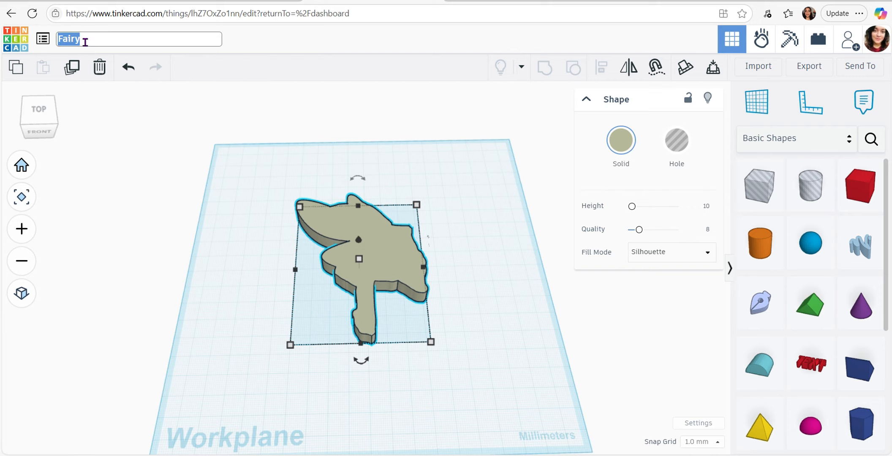
click(85, 42)
click(126, 77)
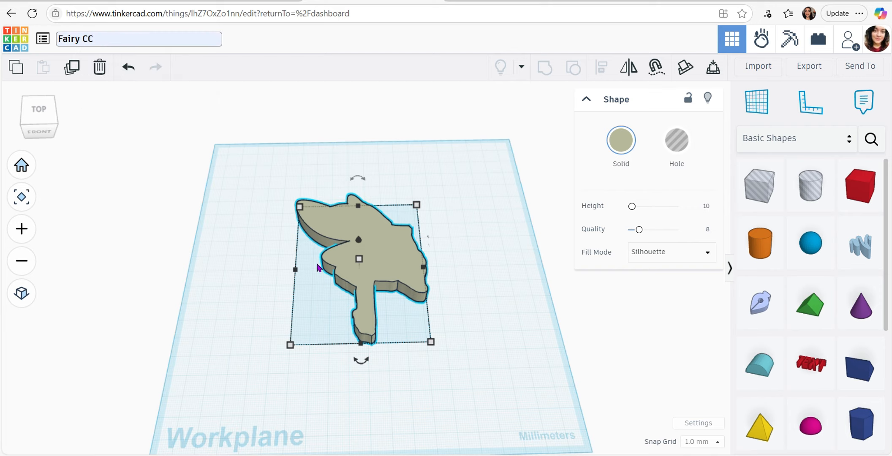
Set the fairy shape's fill mode to Outer Line.
click(497, 333)
right_drag(474, 309, 462, 378)
click(363, 267)
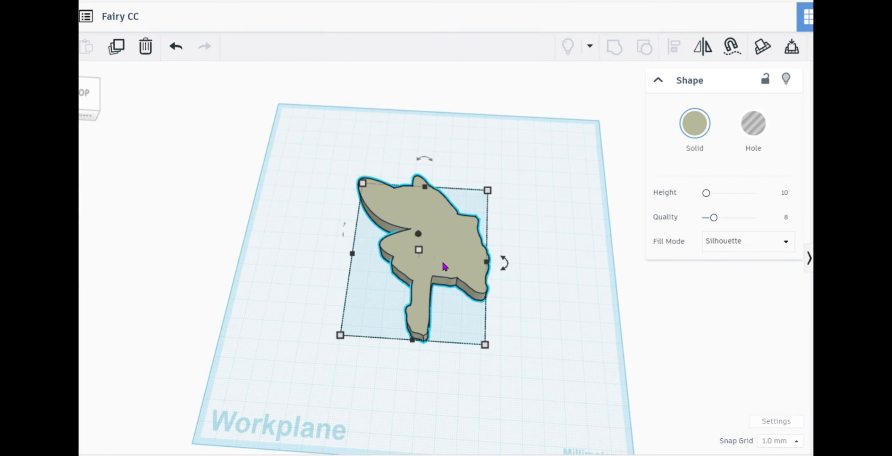
click(755, 244)
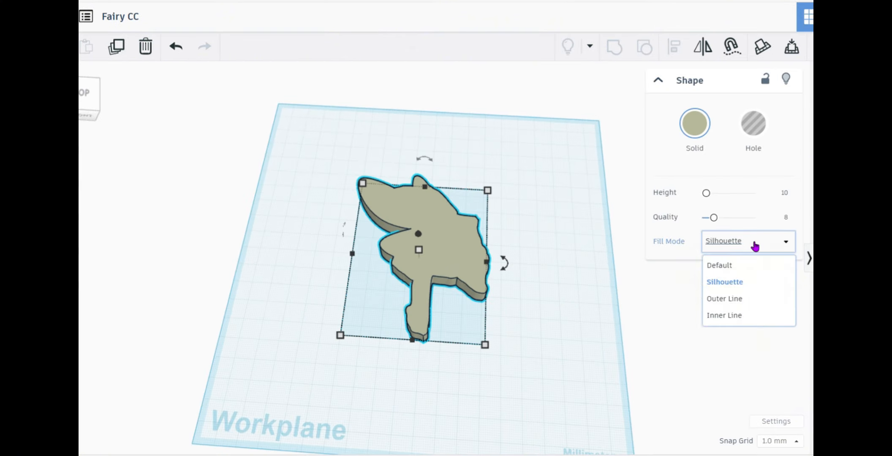
click(740, 300)
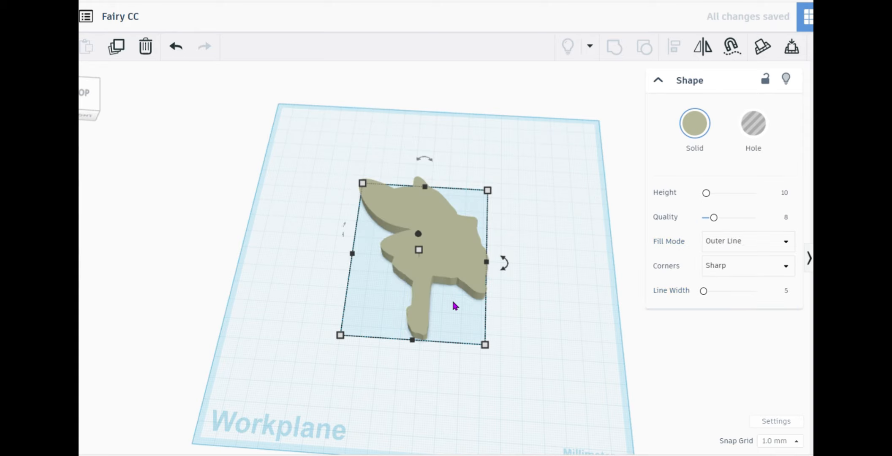
right_drag(527, 335, 529, 356)
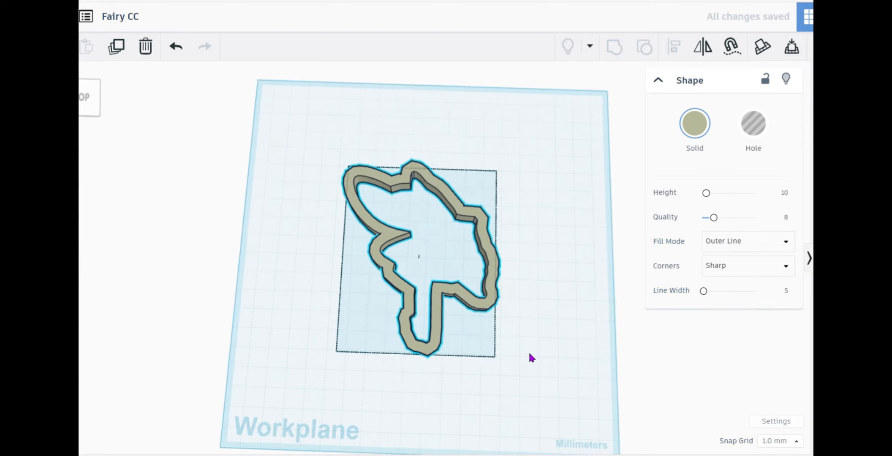
Set the outline's height to 1, its quality to 24 and its line width to 2.
click(786, 192)
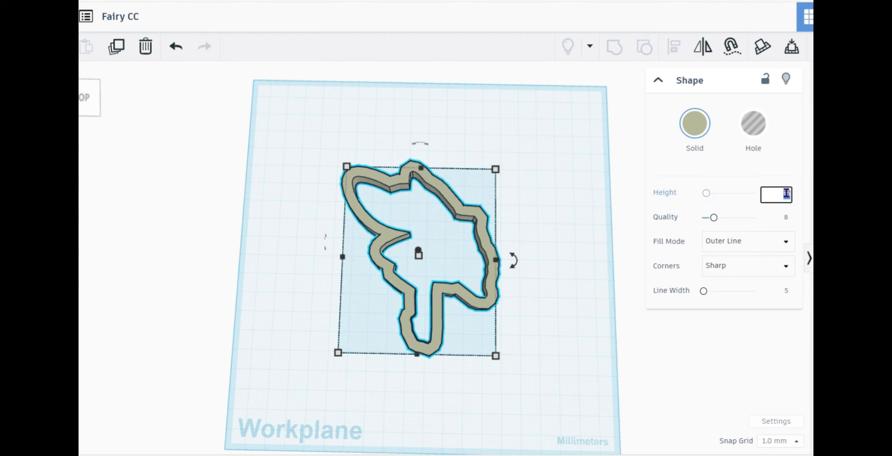
key(Return)
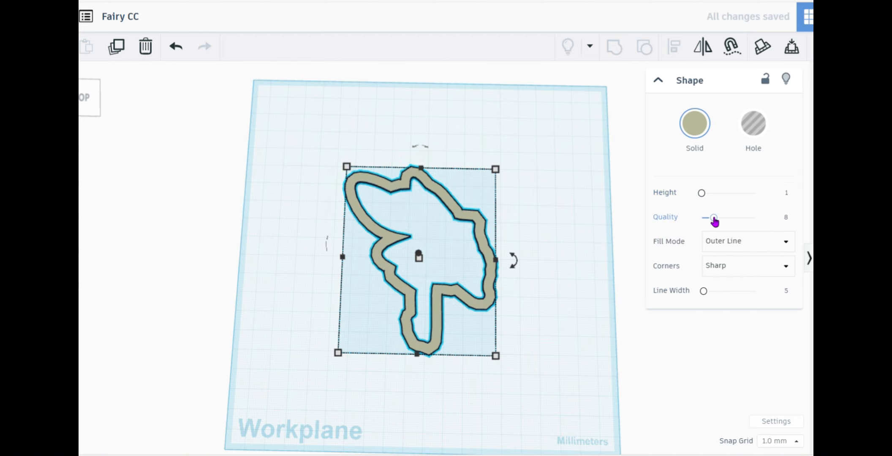
drag(713, 218, 766, 220)
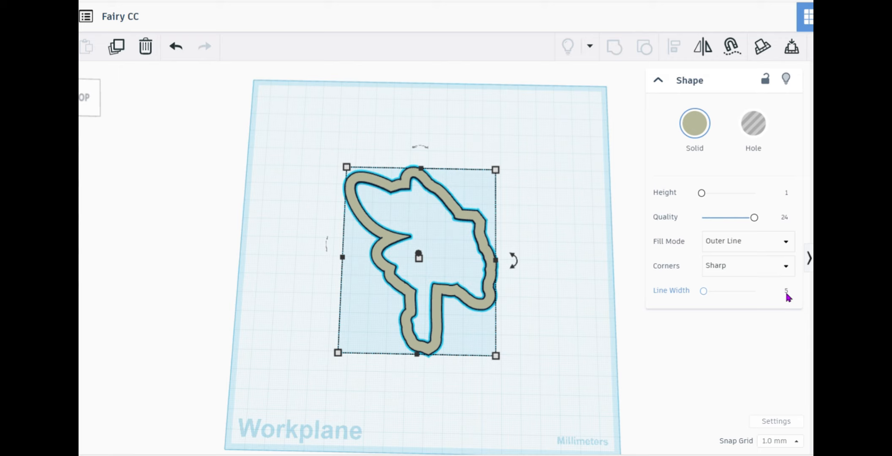
text(2)
key(Return)
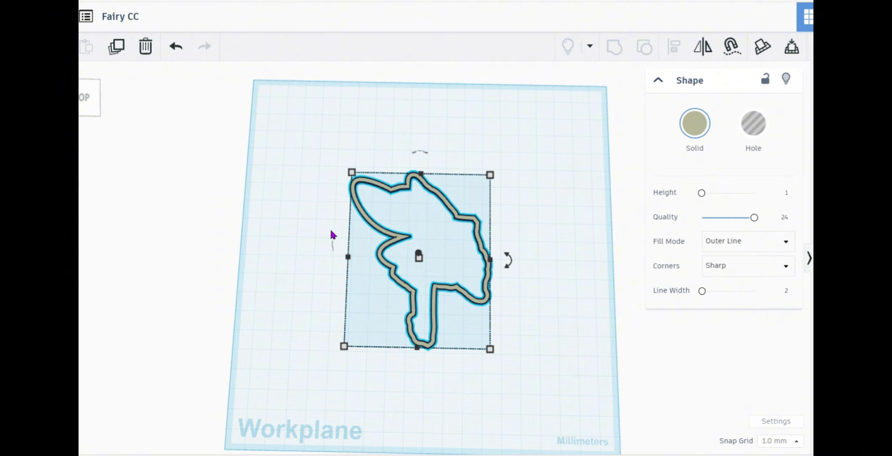
Try enlarging the fairy outline freehand from a corner and stretching it sideways, and undo both resizes.
click(358, 237)
click(391, 246)
drag(344, 348, 252, 422)
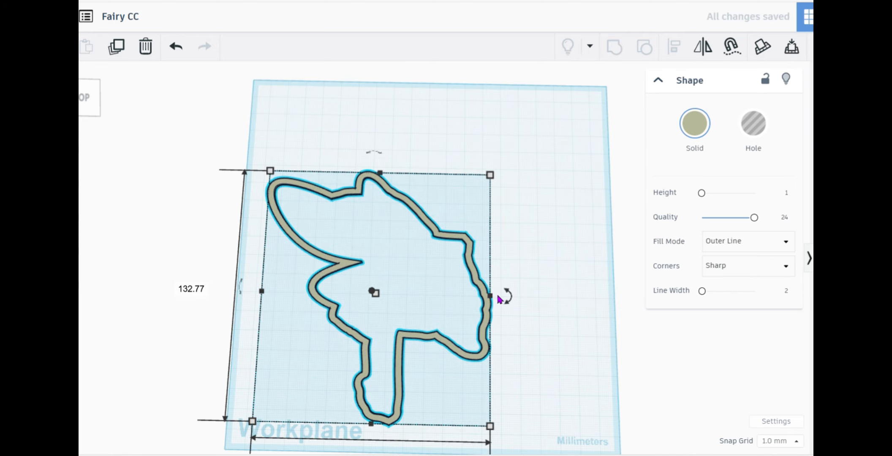
drag(492, 297, 544, 295)
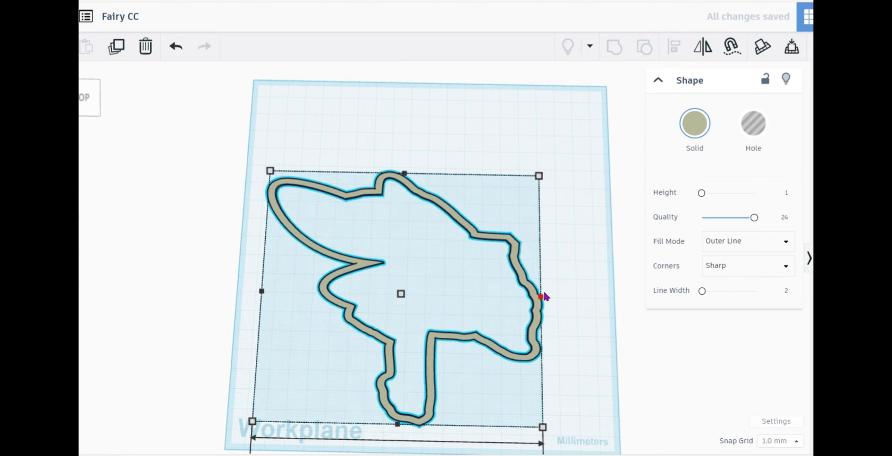
click(176, 46)
click(175, 47)
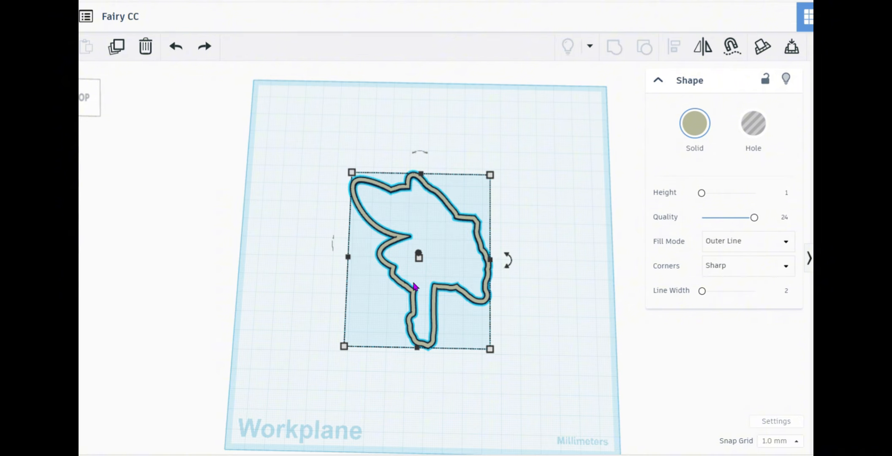
Duplicate the fairy outline in place and give the copy a height of 12 and the Inner Line fill mode.
click(116, 49)
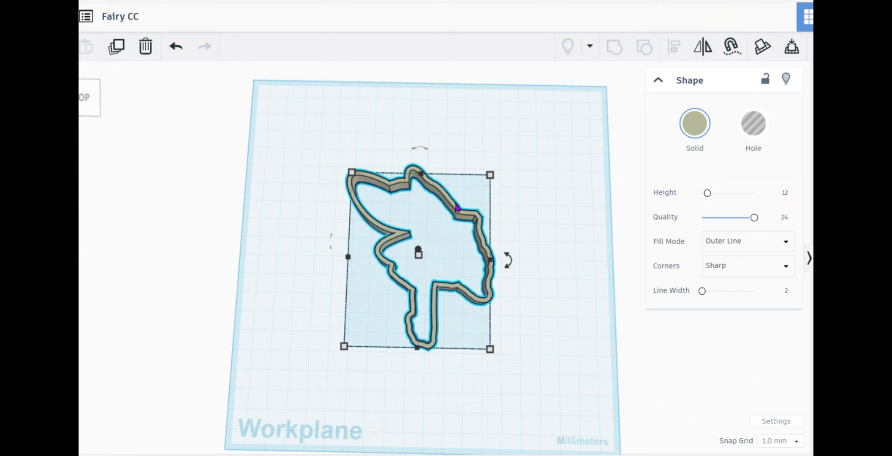
right_drag(527, 373, 530, 315)
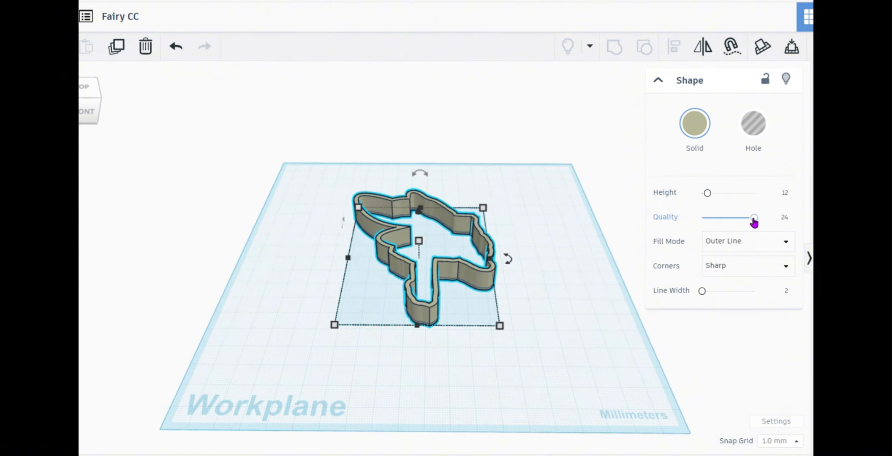
drag(753, 221, 767, 219)
click(753, 245)
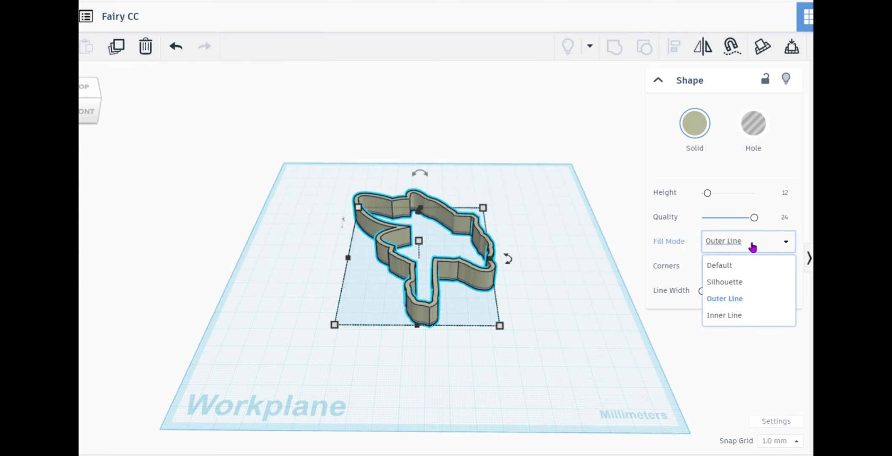
click(736, 317)
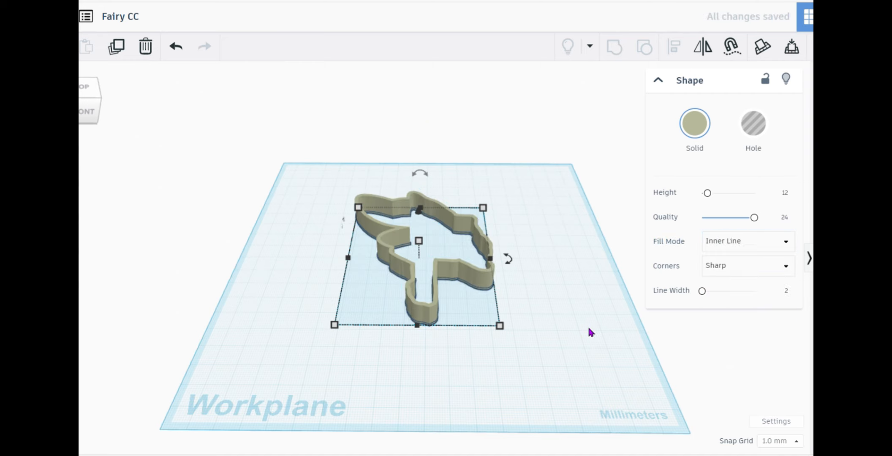
Set the line width of the 12 mm tall inner outline to 1 and deselect it.
scroll(587, 329, up, 3)
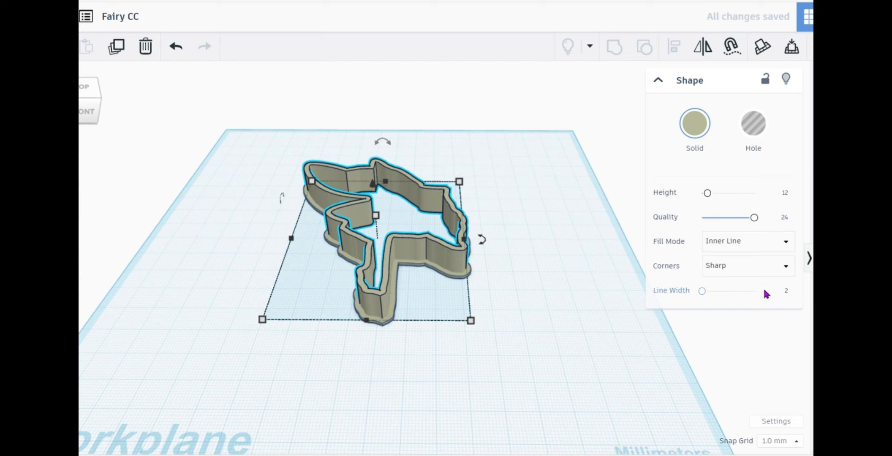
click(787, 292)
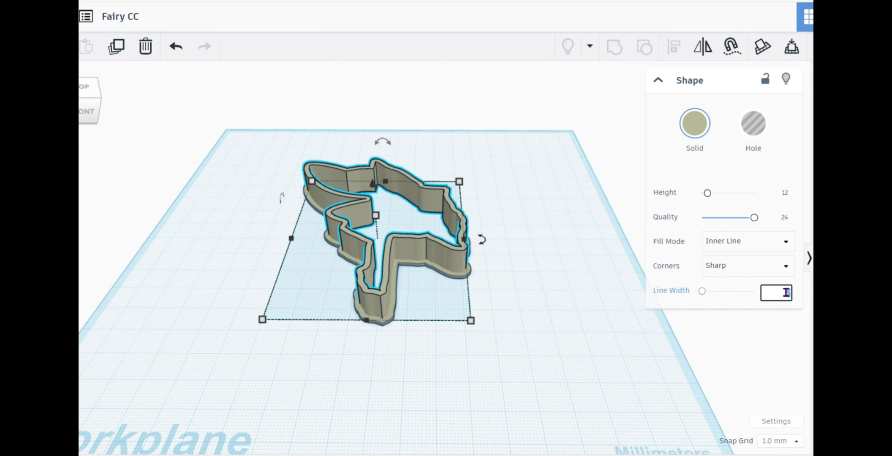
text(3)
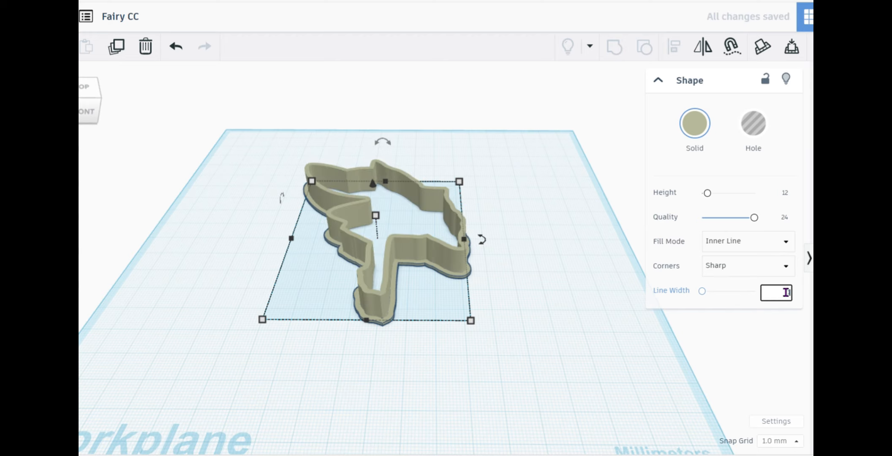
key(Return)
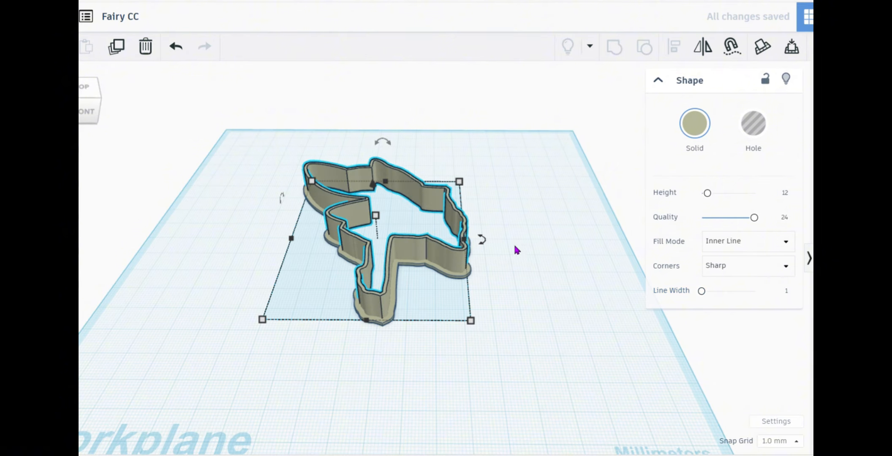
click(505, 228)
right_drag(504, 221, 512, 313)
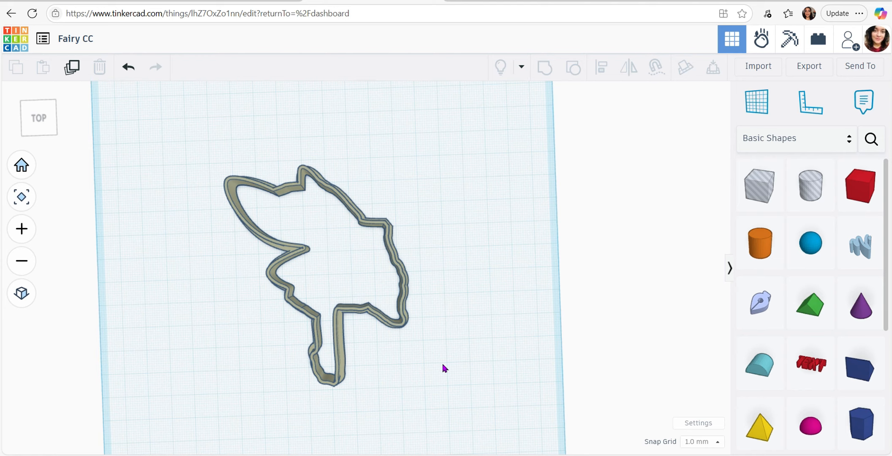
mouse_move(444, 369)
right_down()
mouse_move(430, 337)
mouse_move(433, 357)
right_up()
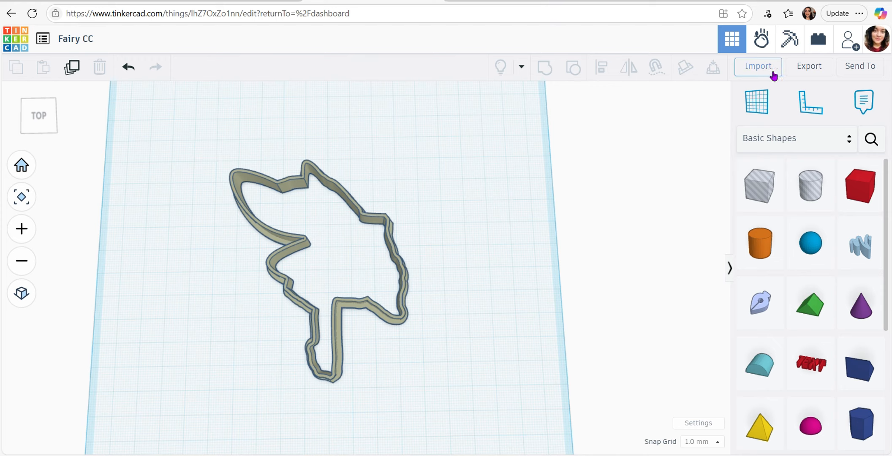
Export everything in the design as an STL and open the downloaded Fairy CC (1).stl in UltiMaker Cura.
click(809, 67)
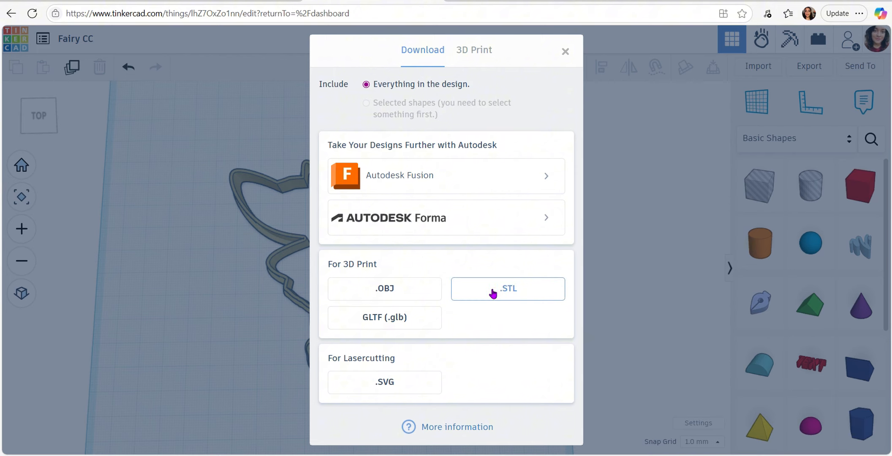
click(515, 294)
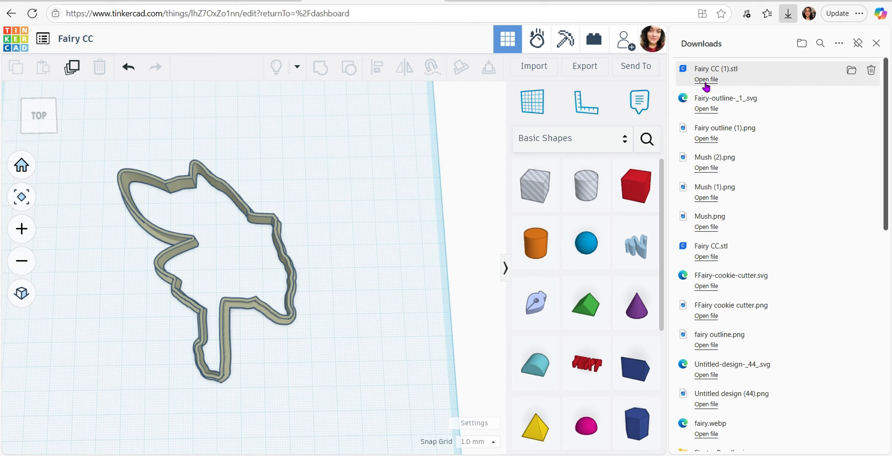
click(705, 80)
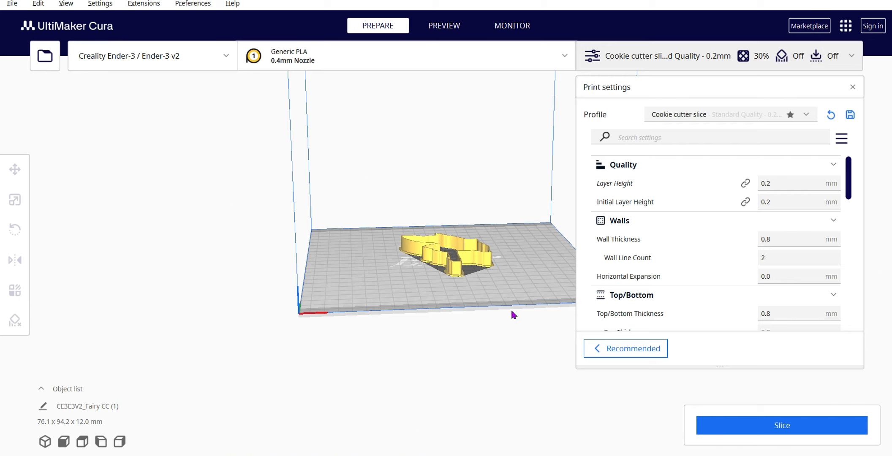
Select the fairy cutter on the build plate and open its scale dimensions, with the Z height ready for editing.
right_drag(514, 272, 500, 353)
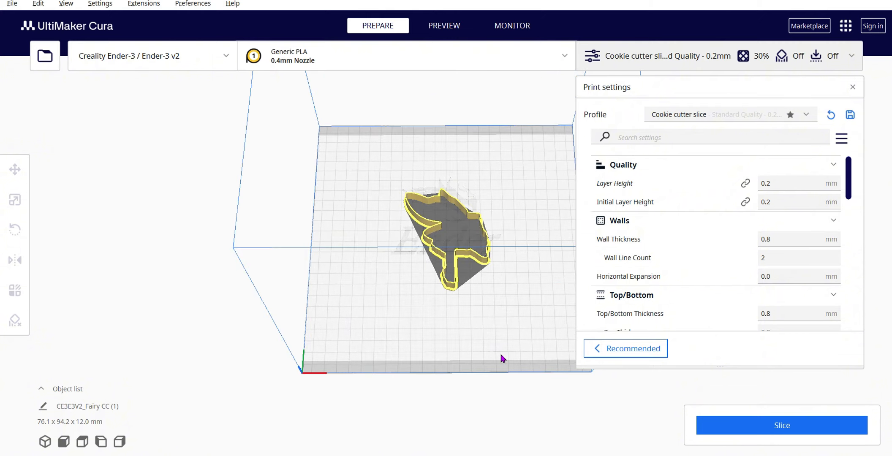
click(454, 286)
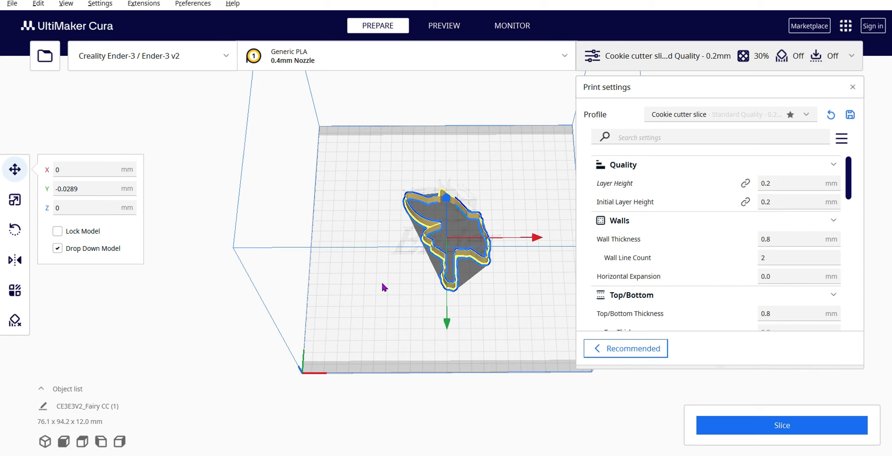
click(15, 201)
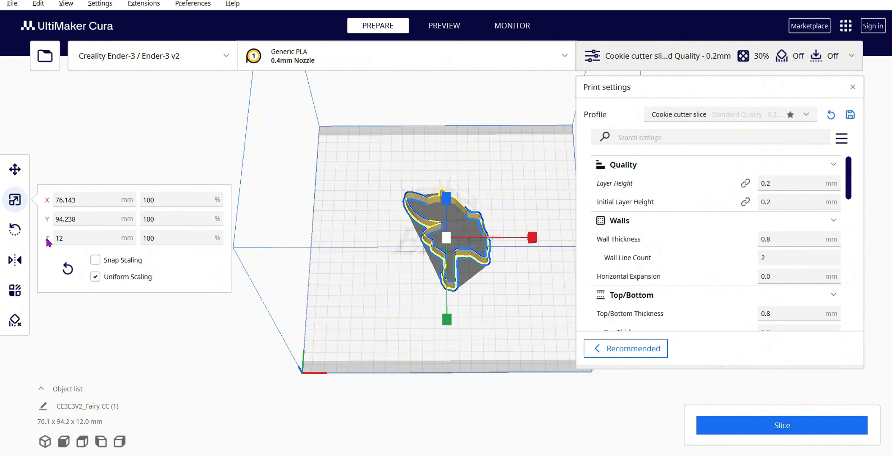
click(66, 240)
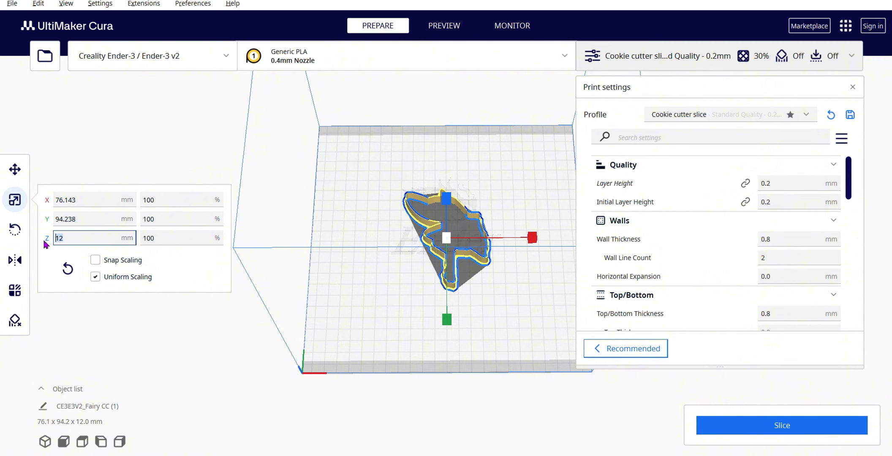
double_click(62, 240)
View the cutter from above and enlarge it uniformly freehand to about 112%, about 85.4 by 105.7 mm.
right_drag(468, 285, 466, 258)
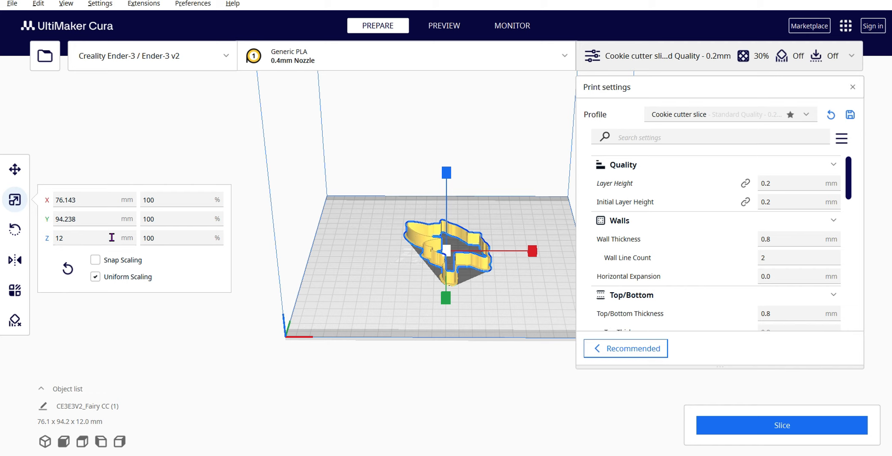
click(499, 272)
right_drag(497, 282, 468, 264)
click(468, 264)
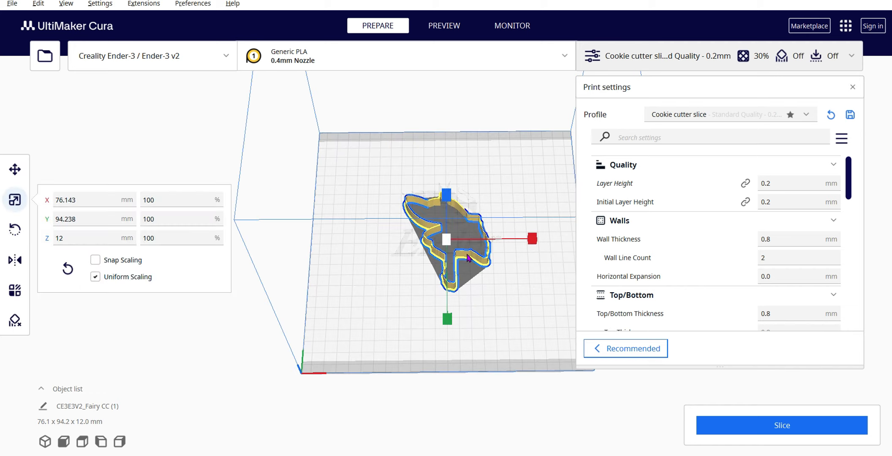
right_drag(506, 288, 506, 322)
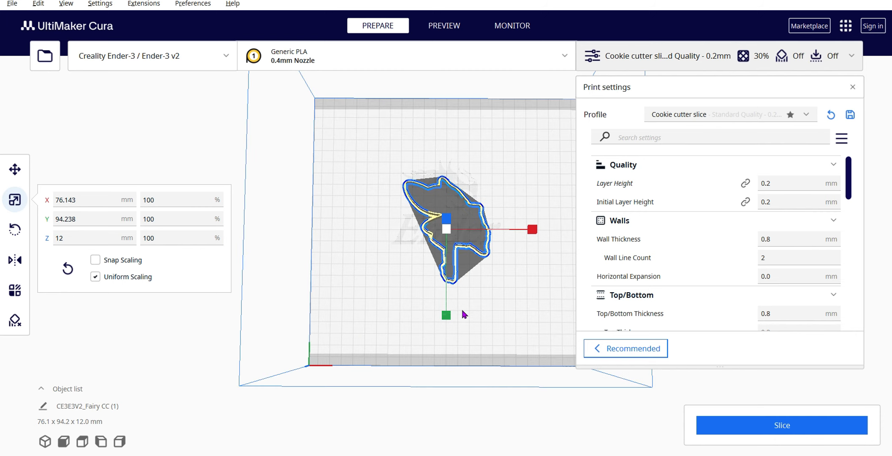
drag(447, 318, 447, 324)
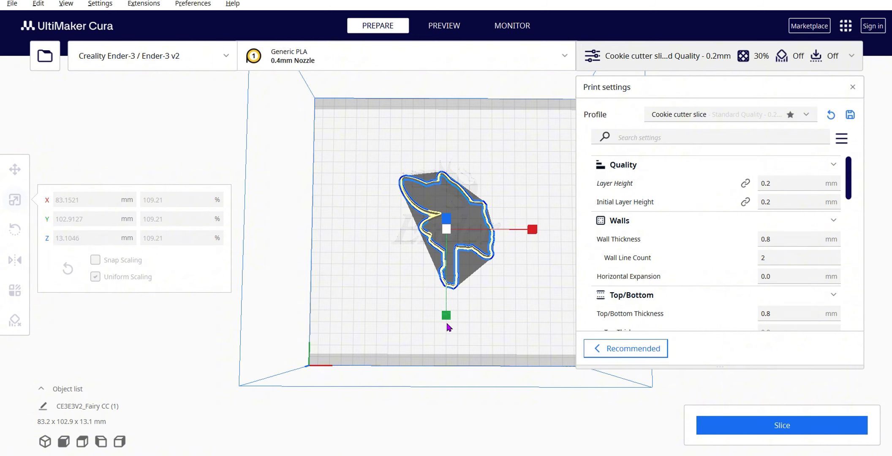
drag(449, 328, 449, 323)
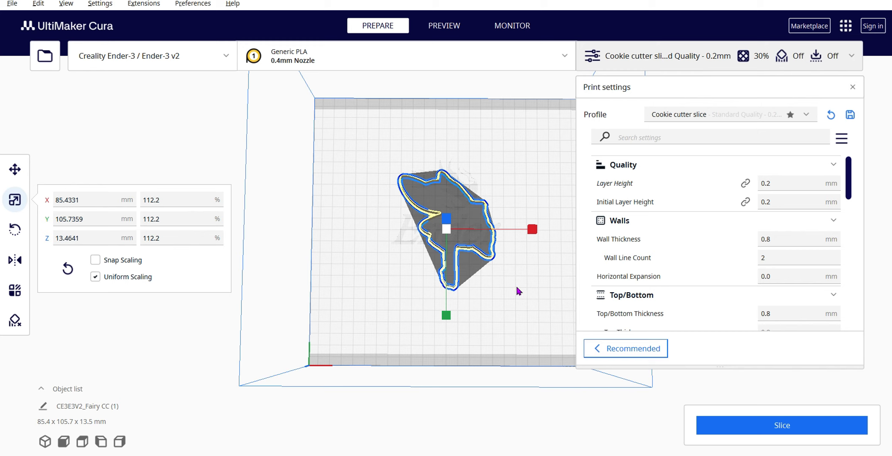
Reselect the fairy cutter and fine-tune its uniform scale freehand to about 112.8%, about 85.9 by 106.3 mm.
click(519, 298)
mouse_move(521, 296)
right_down()
mouse_move(522, 249)
mouse_move(515, 308)
mouse_move(514, 270)
mouse_move(524, 265)
mouse_move(523, 308)
right_up()
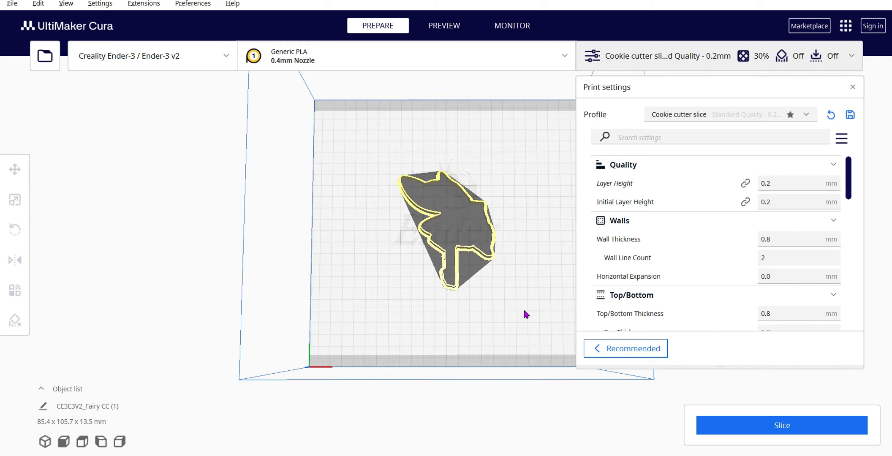
click(446, 287)
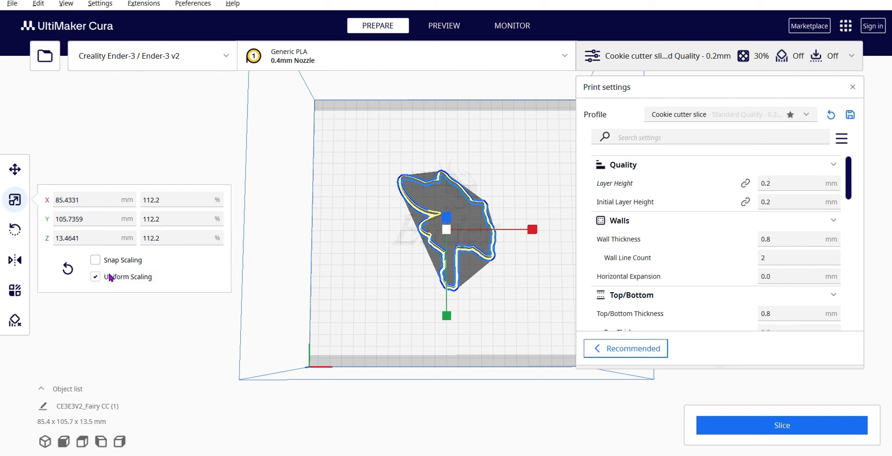
drag(449, 230, 352, 303)
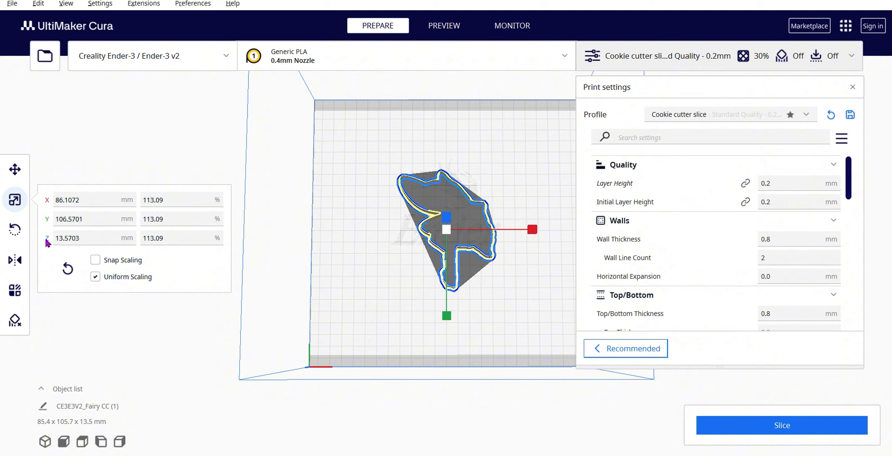
mouse_move(446, 319)
mouse_down()
mouse_move(451, 328)
mouse_move(450, 321)
mouse_up()
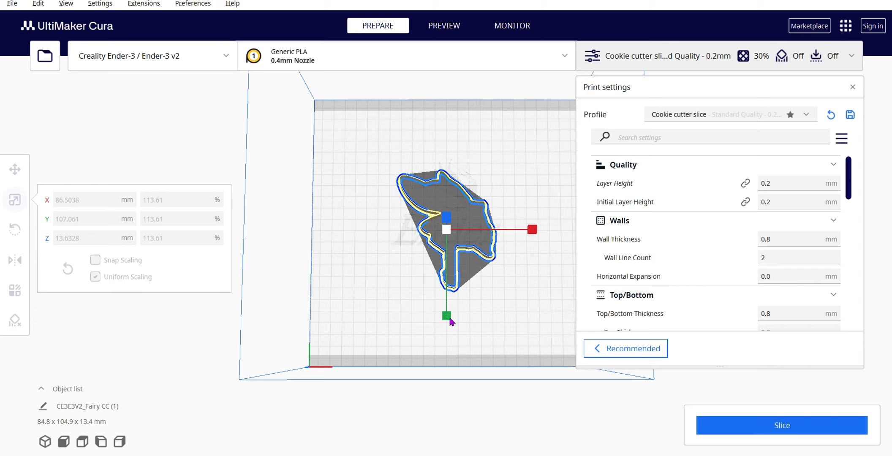
drag(450, 322, 451, 321)
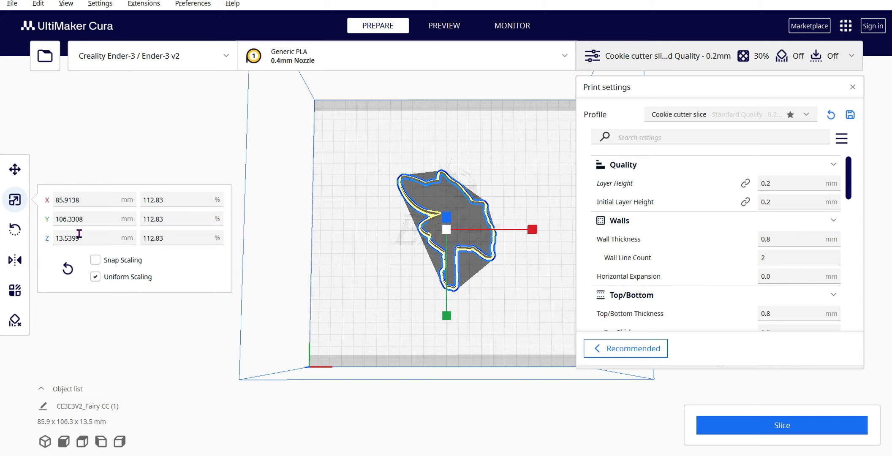
Turn off uniform scaling and set the fairy cutter's Z height to 12 mm.
click(95, 277)
drag(95, 239, 54, 243)
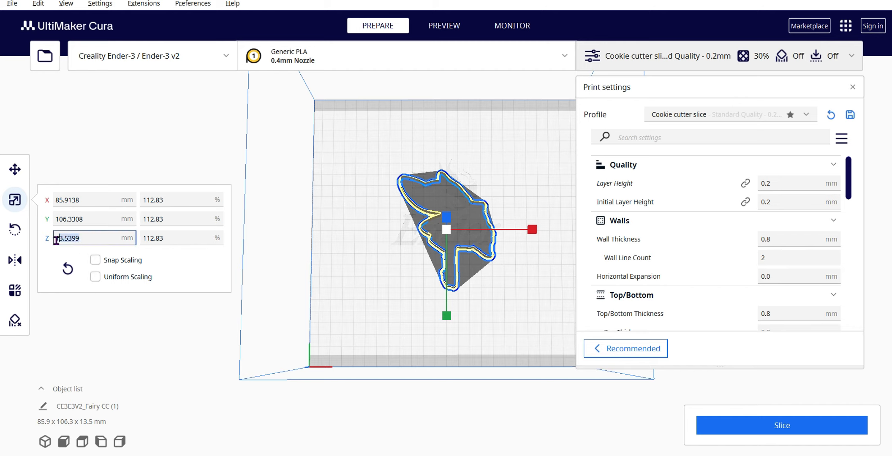
text(12)
key(Return)
right_drag(465, 299, 461, 201)
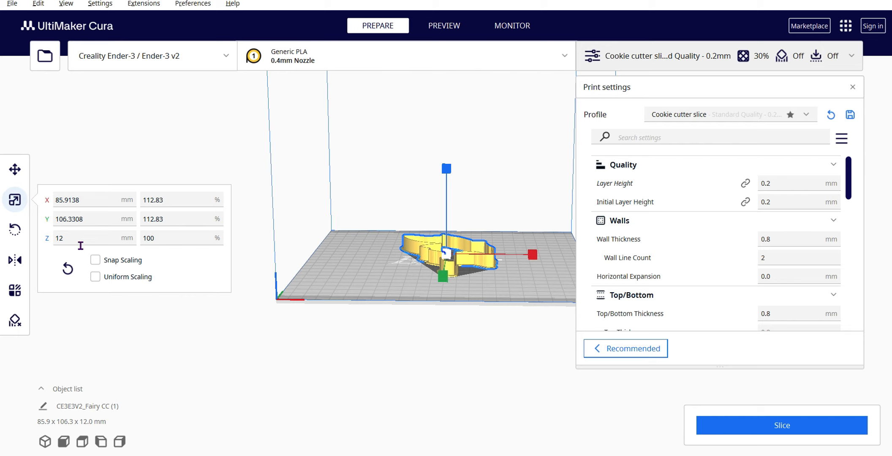
Try a Z height of 20 mm for the cutter and return it to 12 mm.
drag(61, 239, 48, 241)
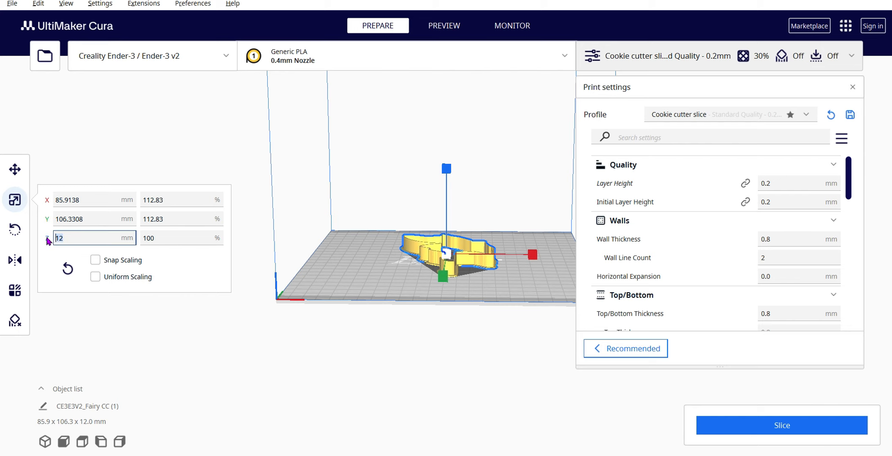
text(20)
key(Return)
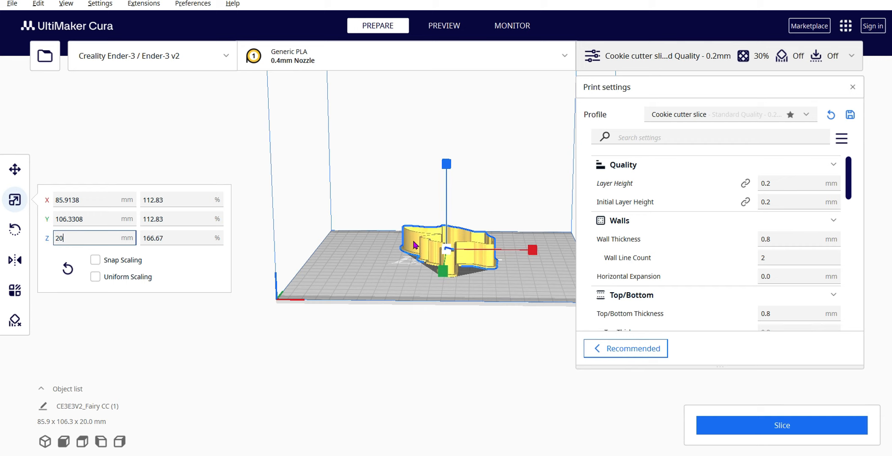
drag(64, 238, 48, 241)
text(12)
key(Return)
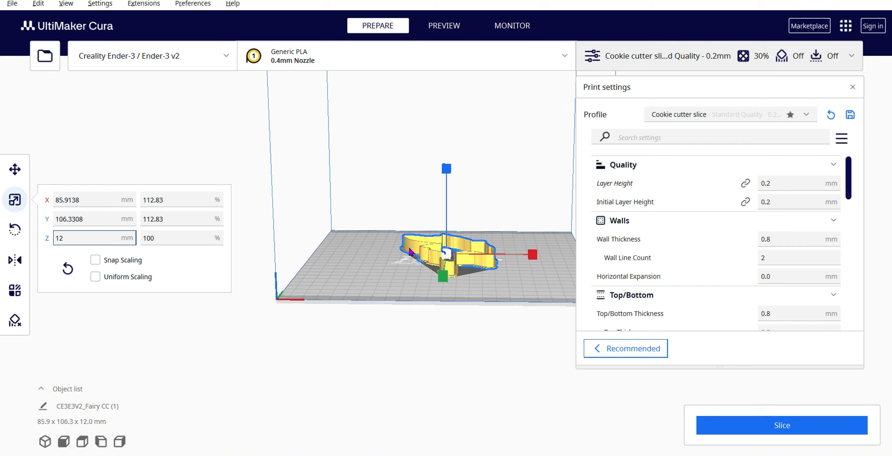
Turn uniform scaling back on and reapply the Cookie cutter slice custom profile in the print settings.
click(97, 278)
right_drag(524, 274, 536, 370)
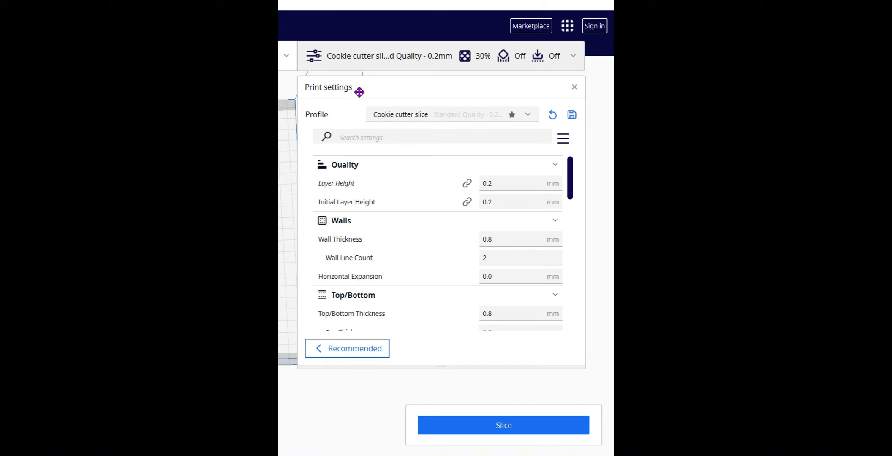
click(527, 114)
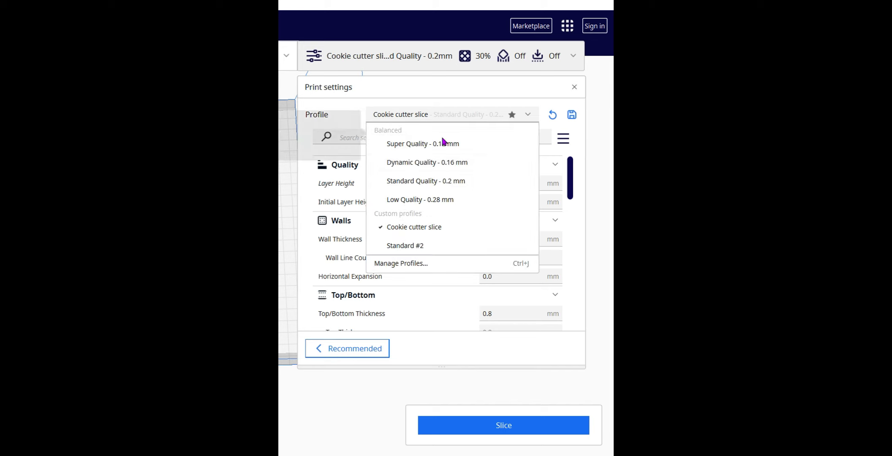
click(425, 227)
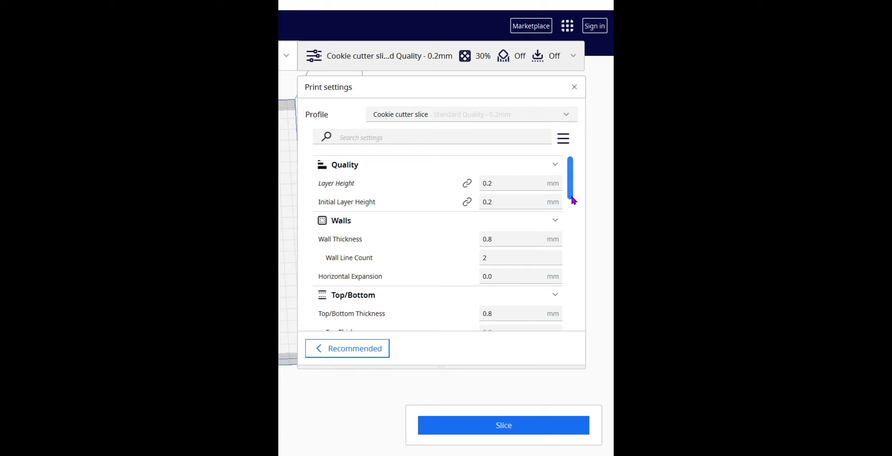
Review the profile's print settings, set the Build Plate Adhesion Type to Skirt, and slice the cutter.
drag(573, 201, 579, 233)
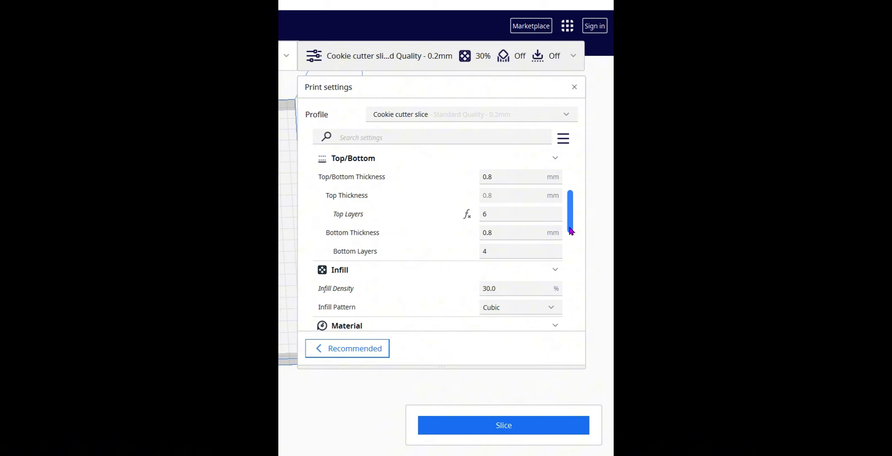
drag(573, 228, 579, 268)
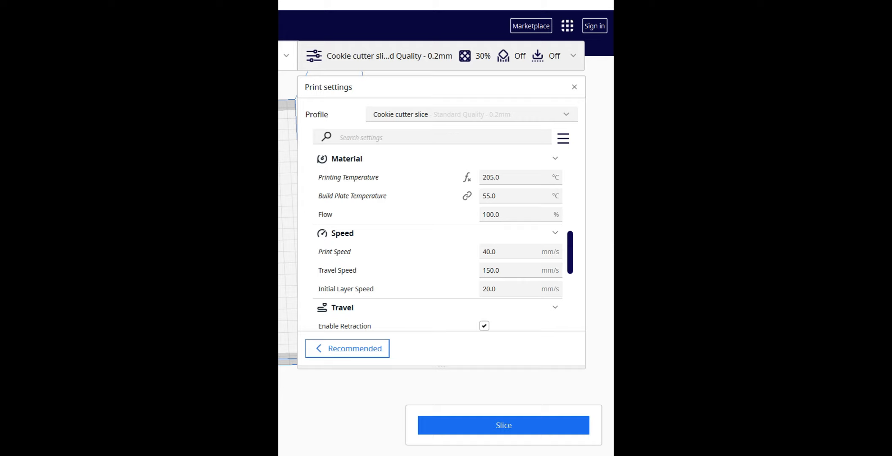
drag(574, 259, 582, 299)
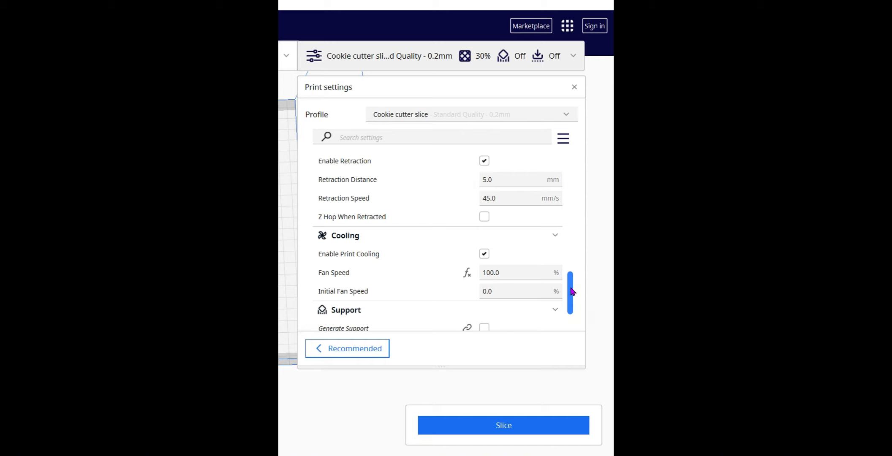
drag(572, 292, 573, 318)
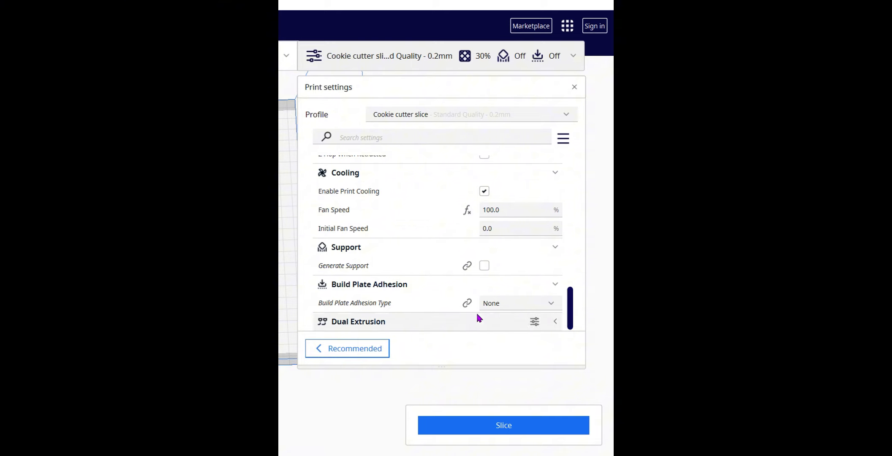
click(505, 305)
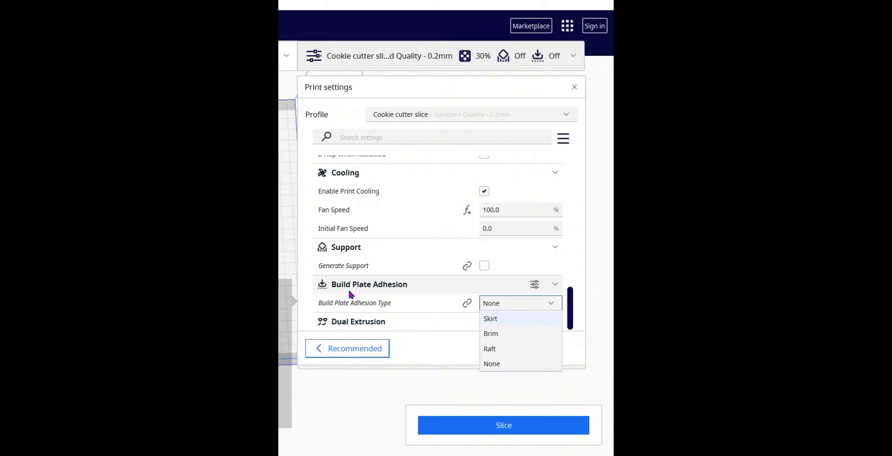
click(499, 320)
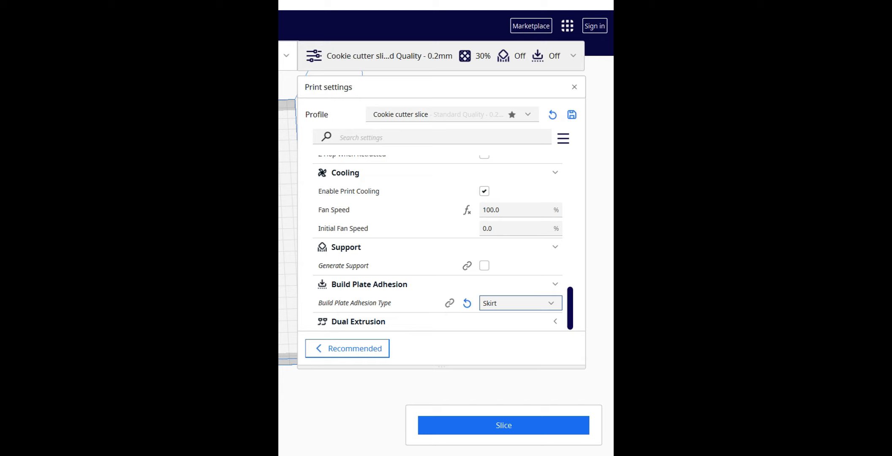
click(497, 428)
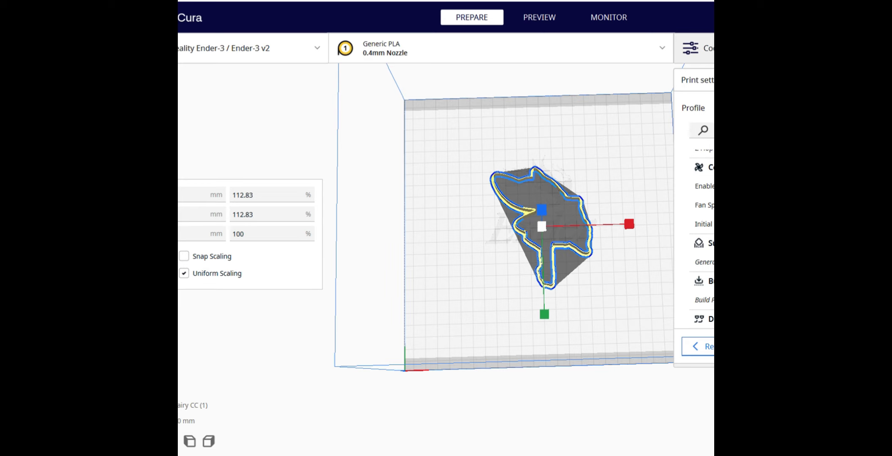
Switch to the Canva design in the browser and look through its pages to the coloured fairy on page 5.
mouse_move(613, 442)
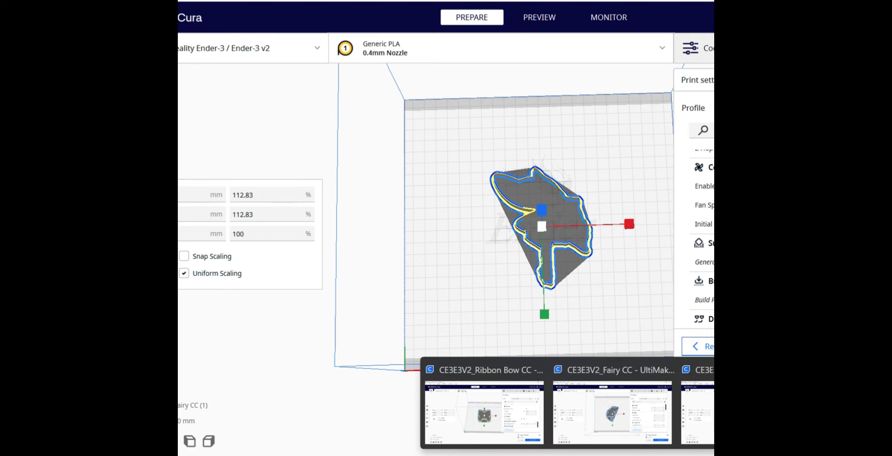
mouse_move(453, 454)
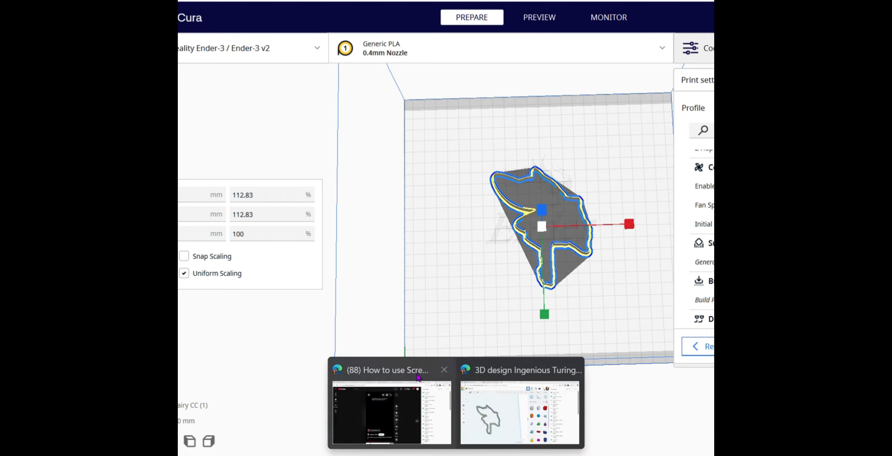
click(473, 410)
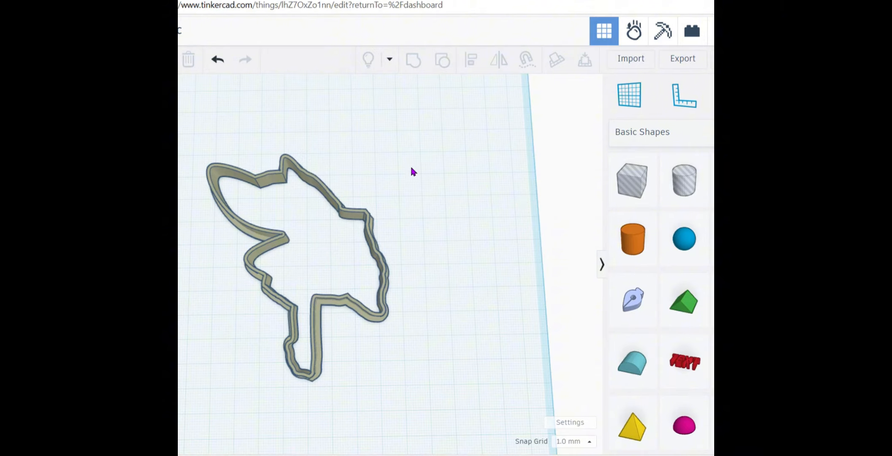
click(215, 1)
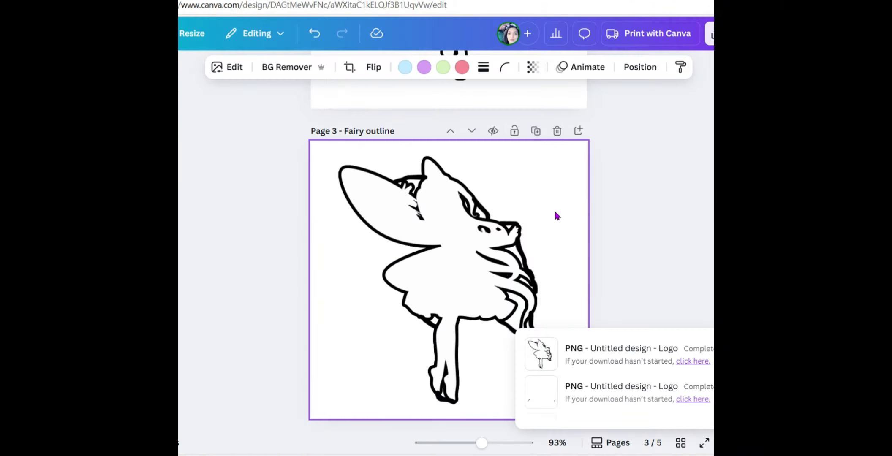
scroll(556, 215, up, 12)
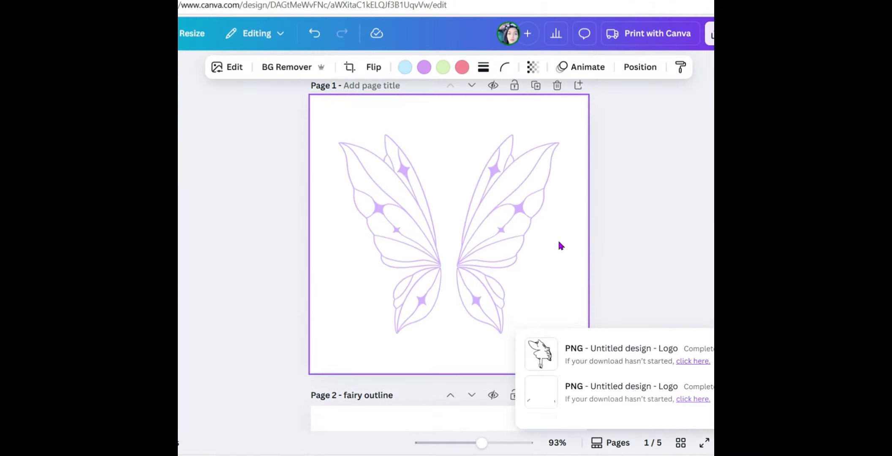
scroll(559, 243, down, 20)
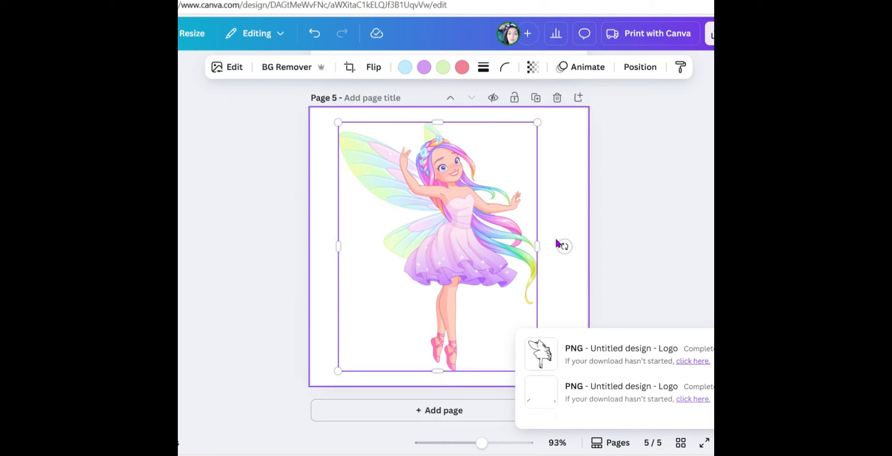
click(631, 234)
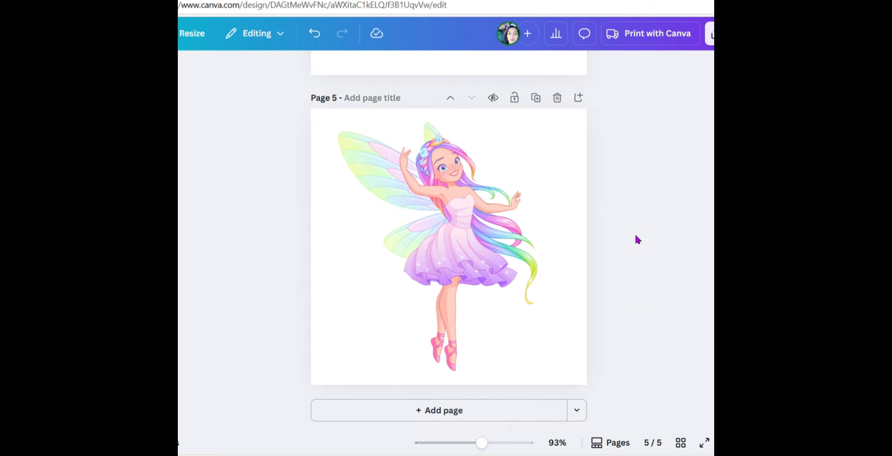